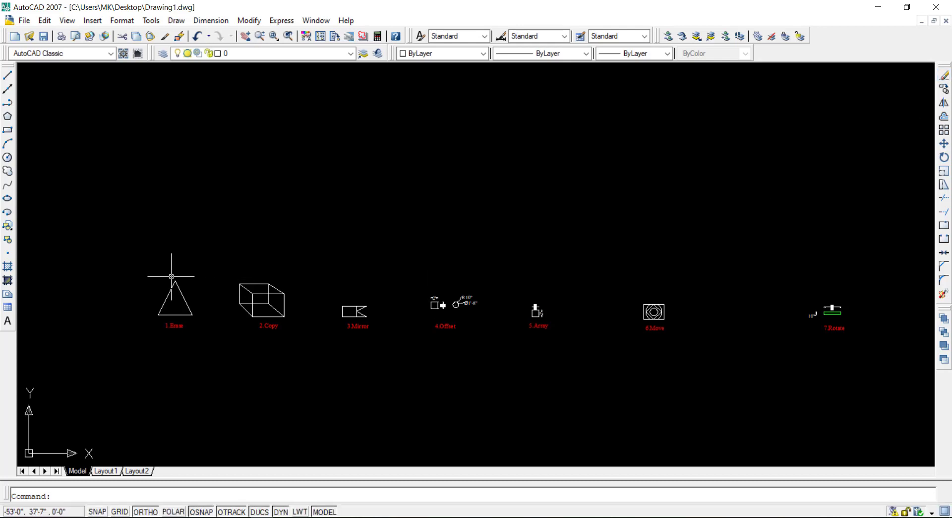
Erase the whole triangle above the 1.Erase label
scroll(122, 319, up, 5)
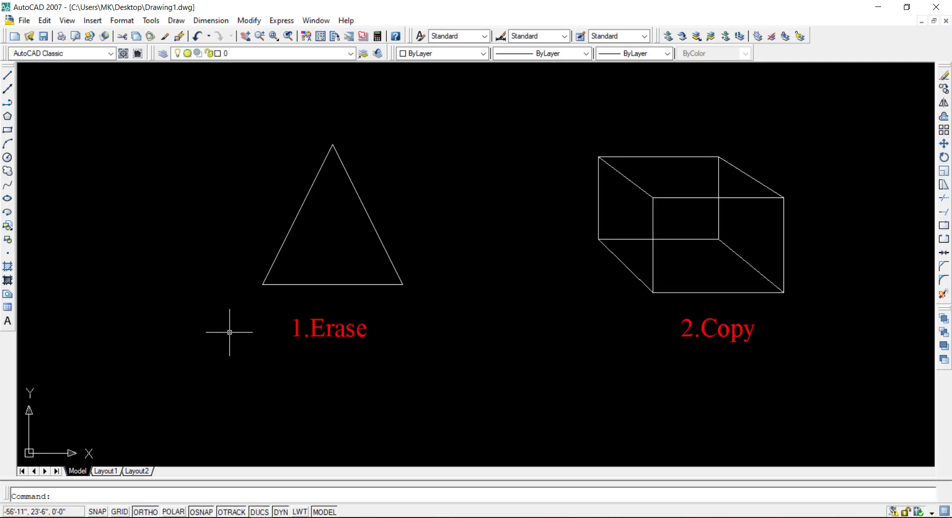
scroll(317, 319, up, 3)
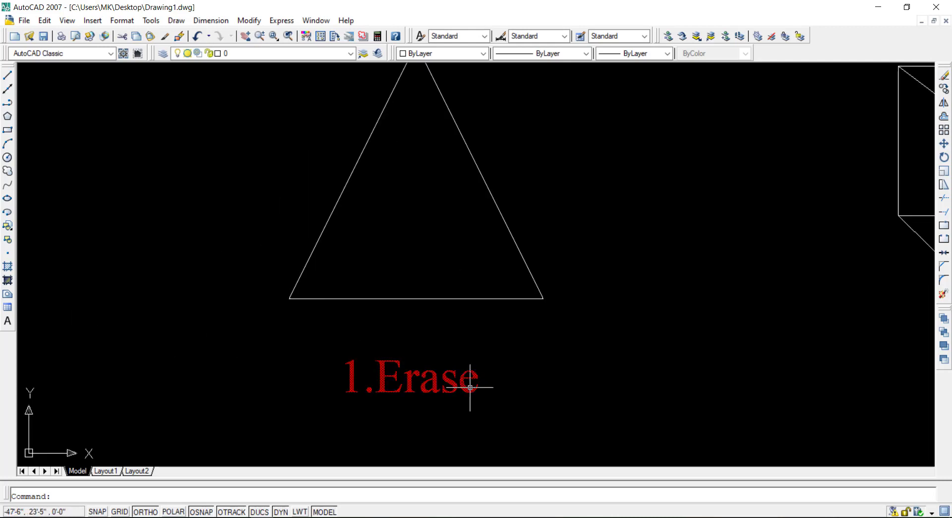
scroll(468, 387, down, 2)
scroll(425, 355, up, 4)
scroll(441, 365, down, 4)
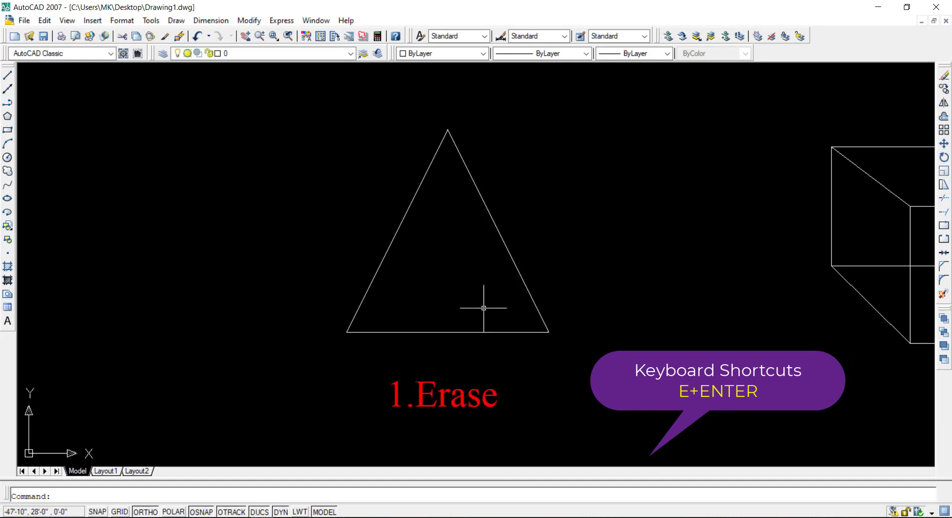
click(945, 76)
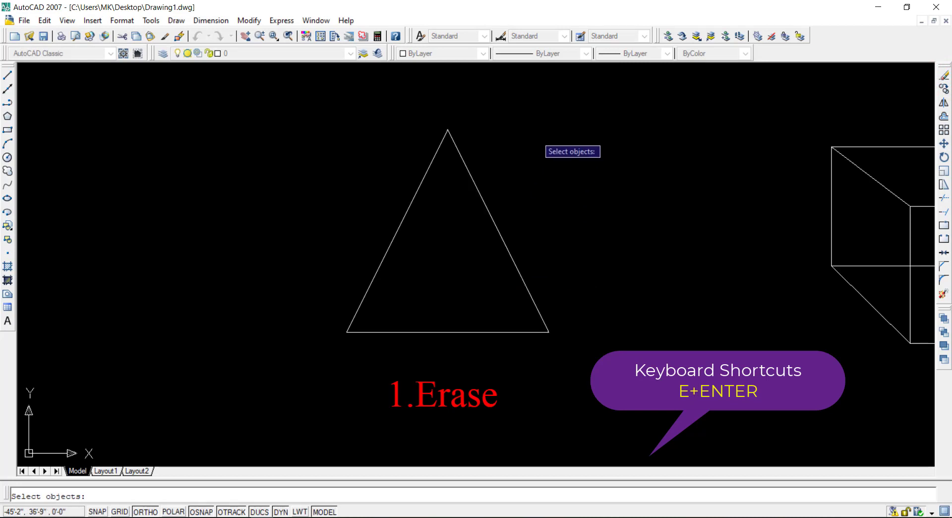
click(574, 119)
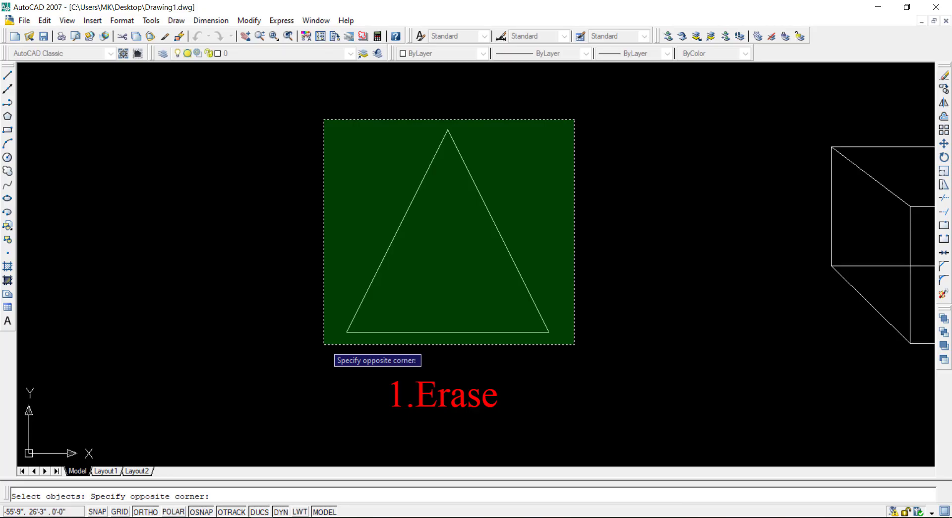
click(324, 344)
key(Return)
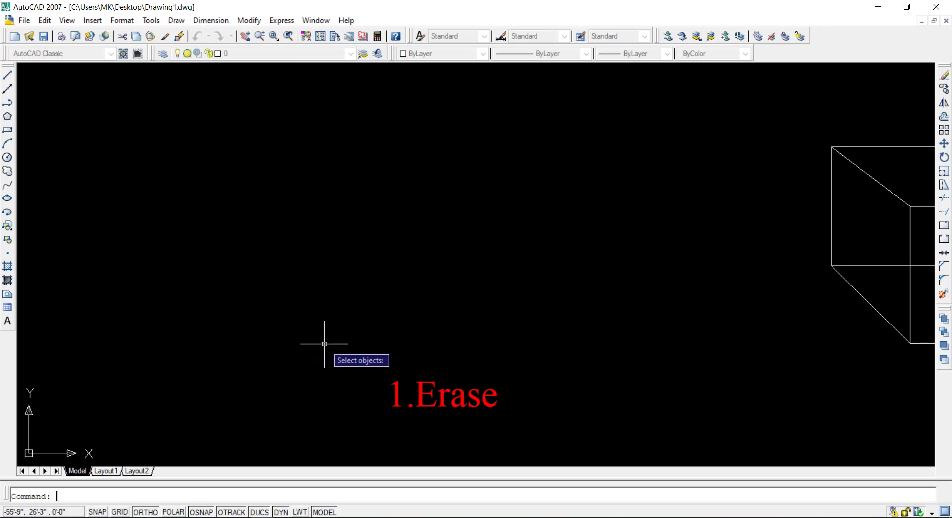
Copy the wireframe box by its front face's lower-left corner, placing one copy about 14'-11" to its right and another to its left
scroll(324, 344, up, 2)
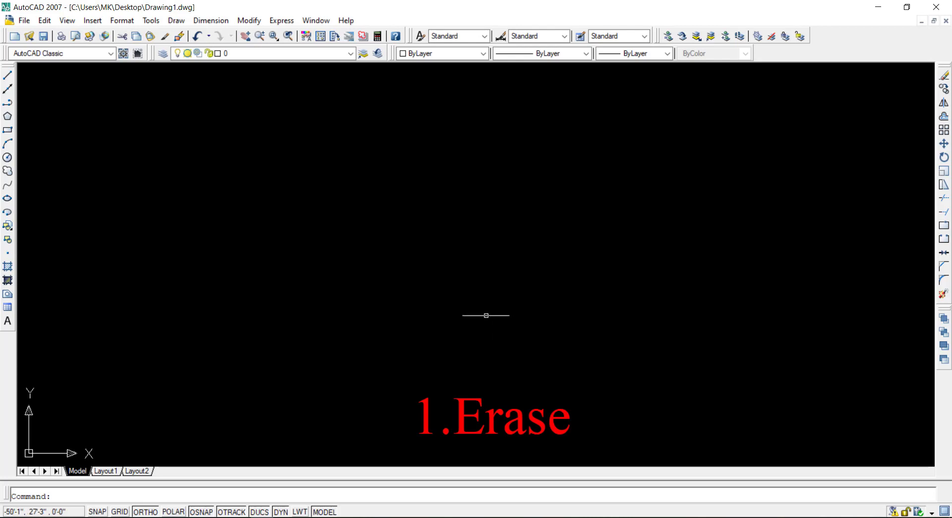
scroll(447, 360, down, 5)
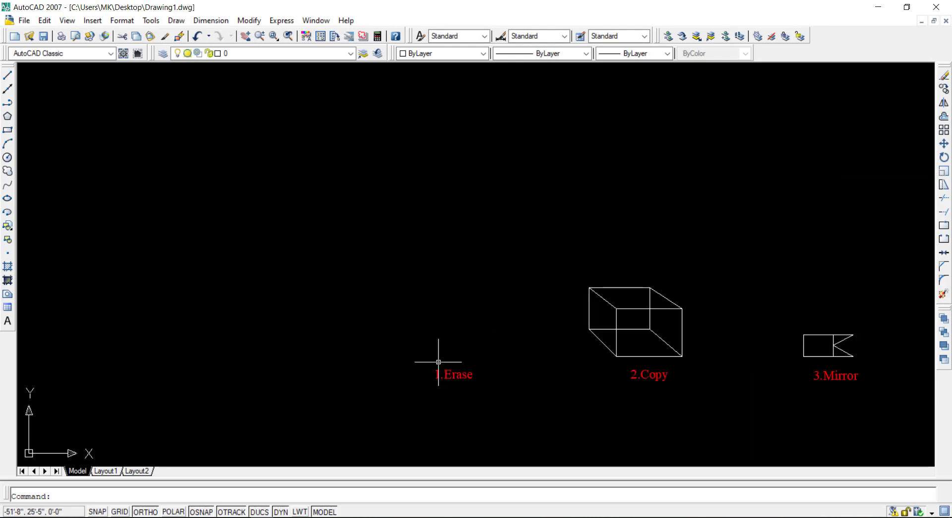
scroll(732, 367, up, 5)
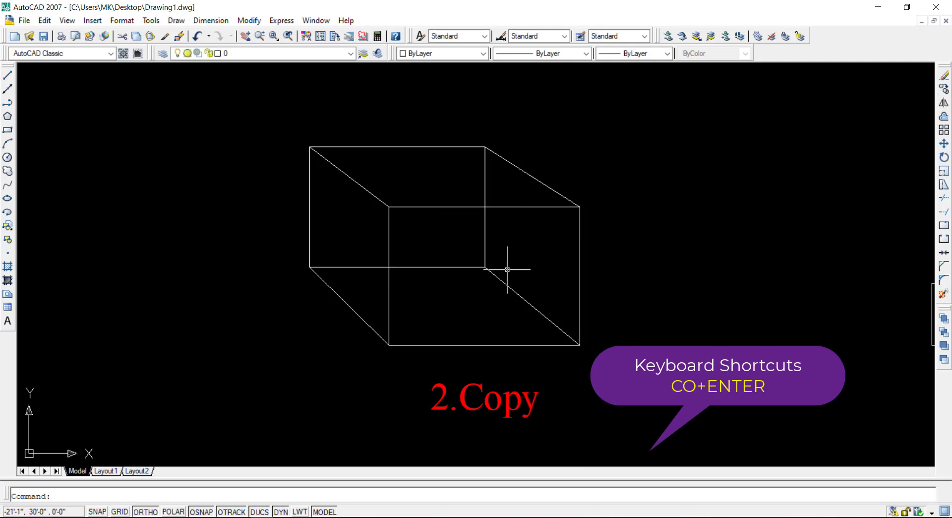
click(945, 91)
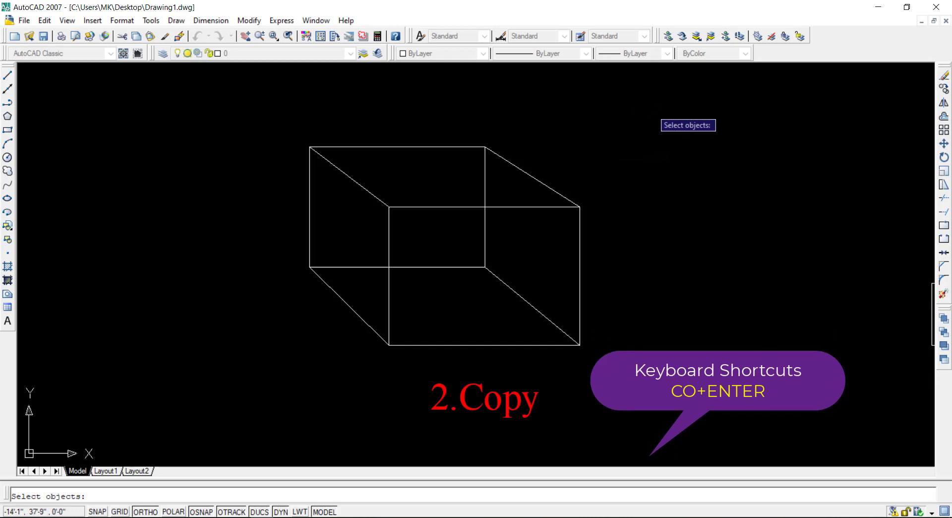
click(649, 106)
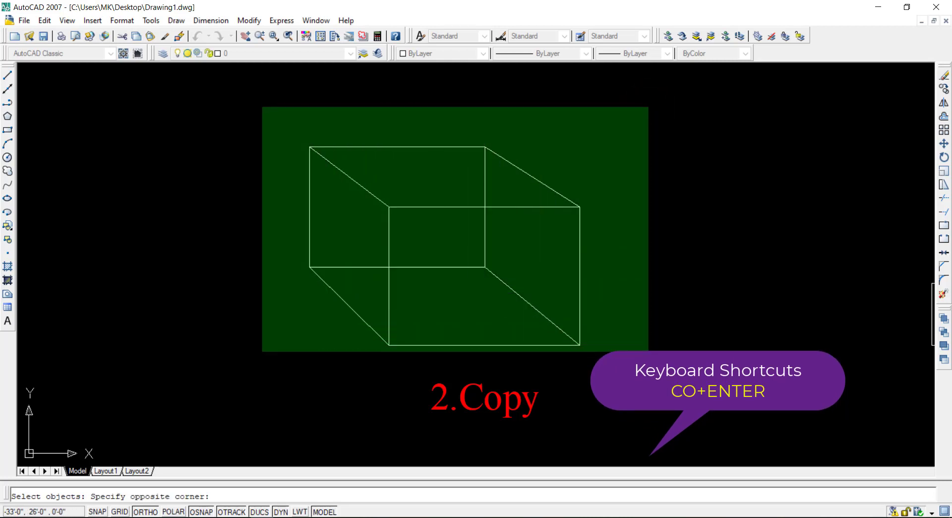
click(255, 360)
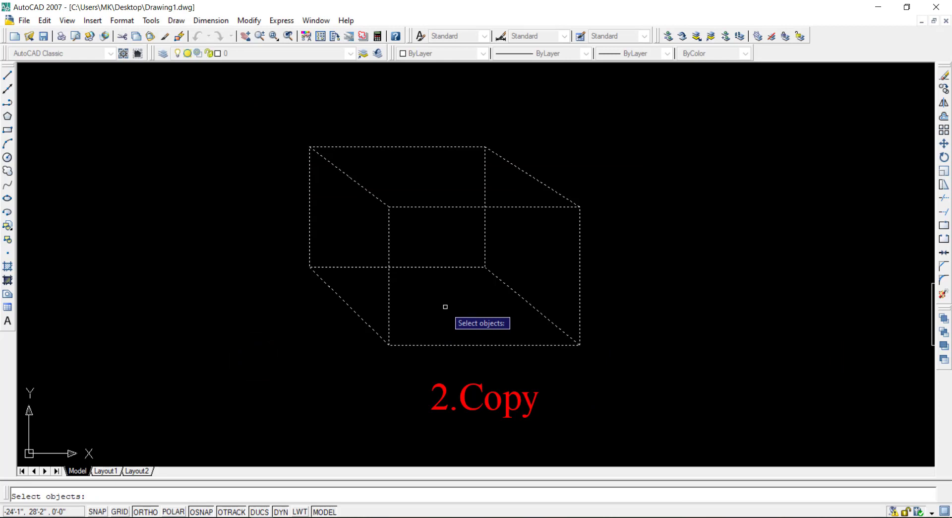
key(Return)
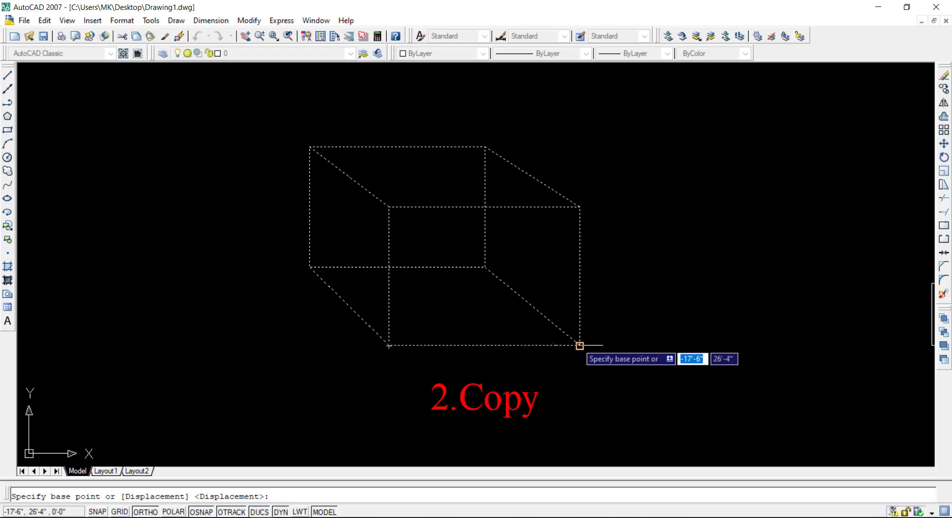
click(389, 346)
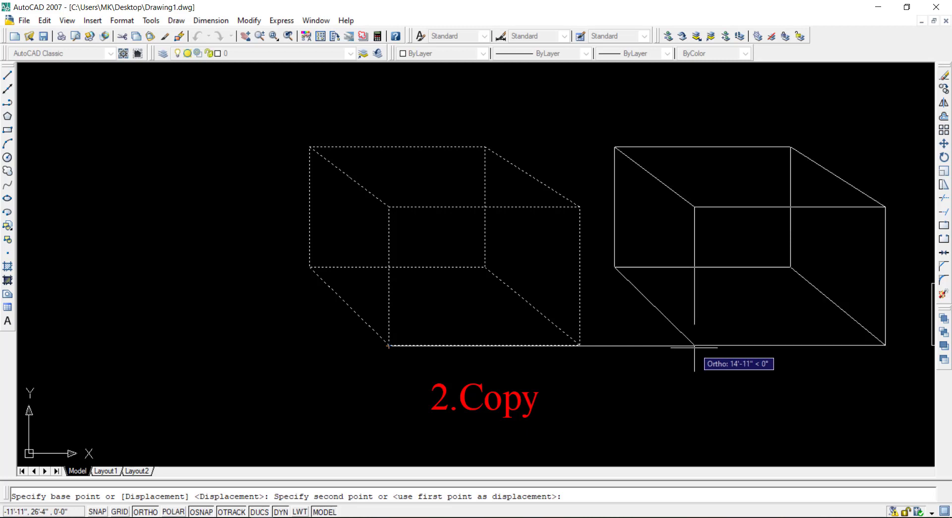
click(694, 347)
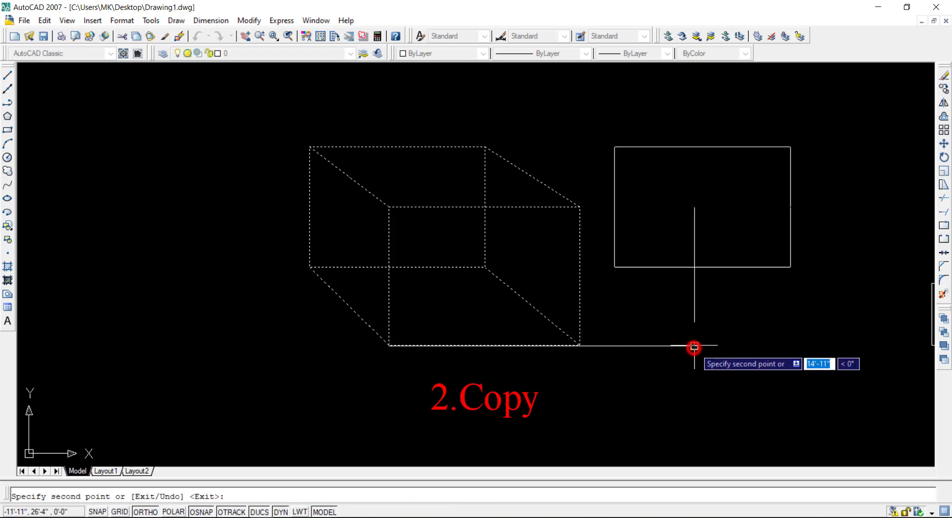
click(106, 339)
key(Escape)
Undo the copying of the wireframe box so only the original remains
scroll(376, 361, down, 2)
scroll(421, 372, up, 2)
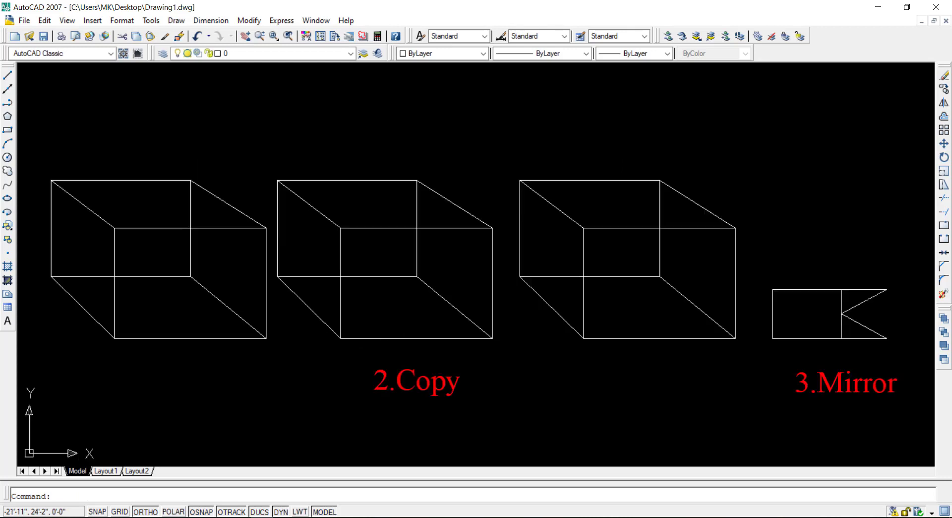
scroll(457, 345, down, 1)
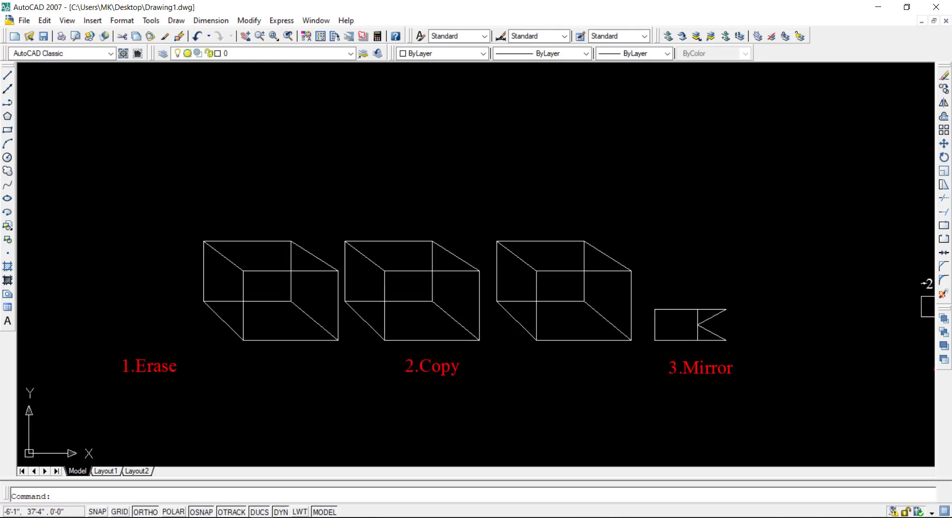
click(616, 218)
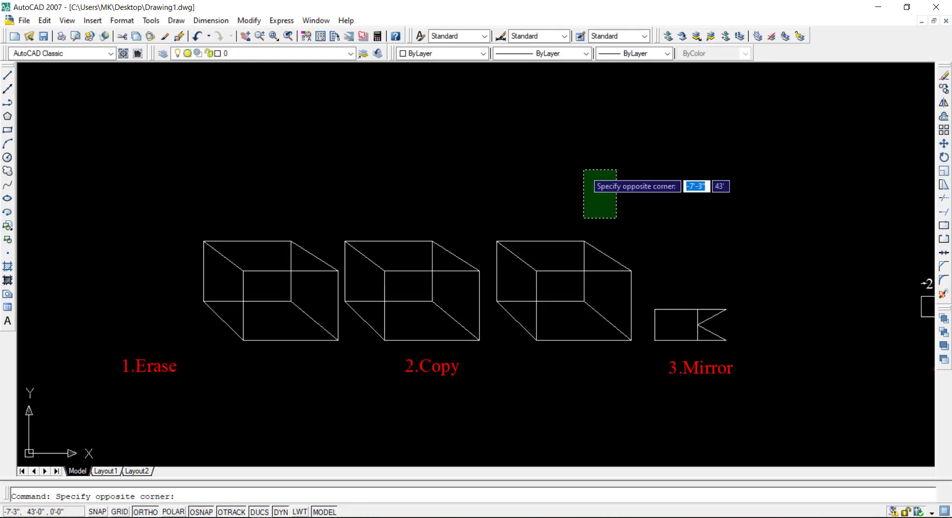
click(584, 169)
key(ctrl+z)
key(ctrl+z)
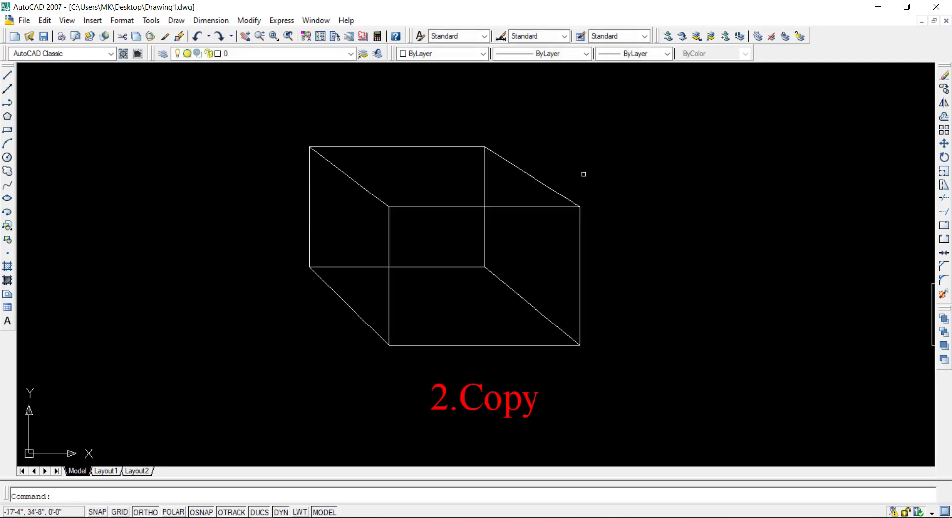
Mirror the notched rectangle above the 3.Mirror label about a vertical line along its left edge, keeping the source objects
scroll(431, 288, down, 8)
scroll(515, 280, up, 6)
scroll(372, 285, down, 4)
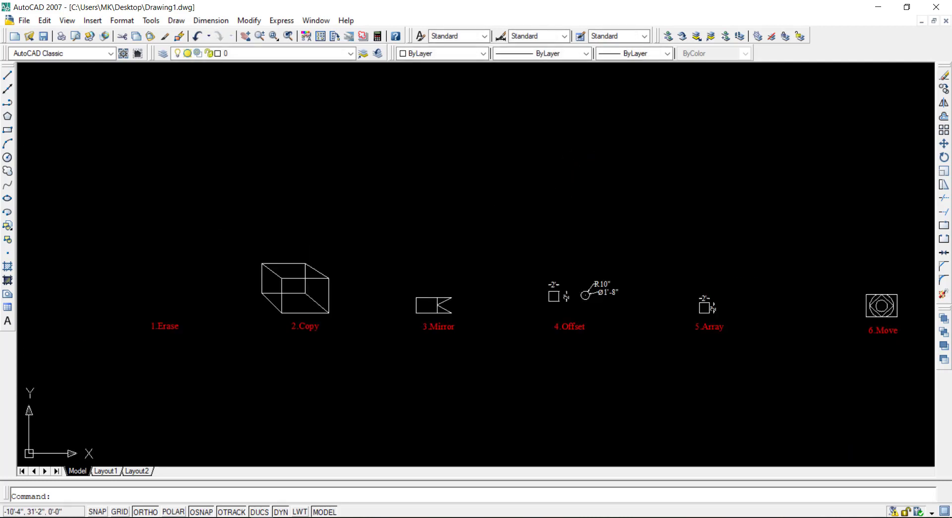
scroll(431, 328, up, 4)
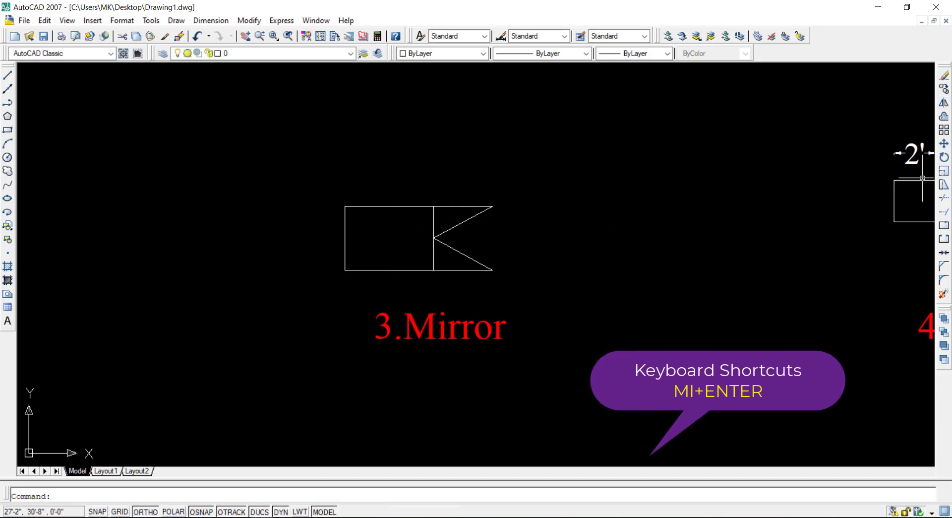
click(945, 104)
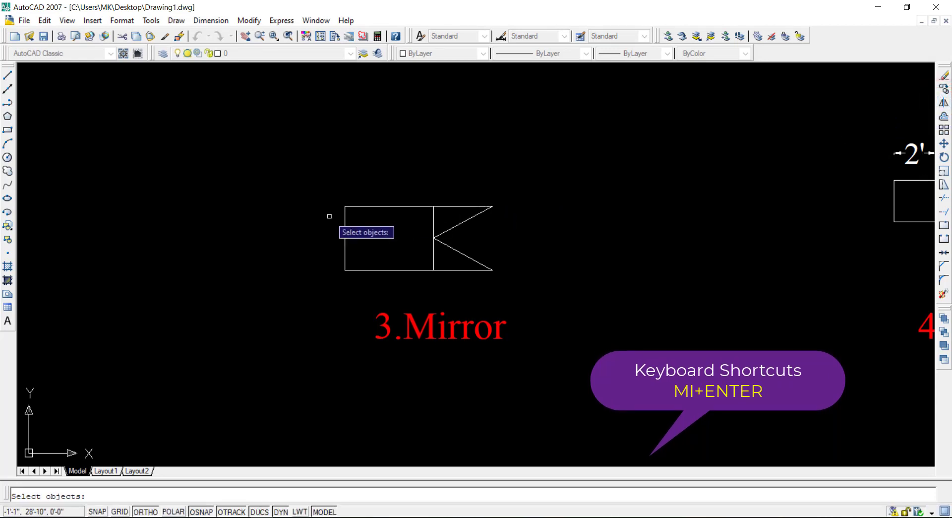
click(551, 151)
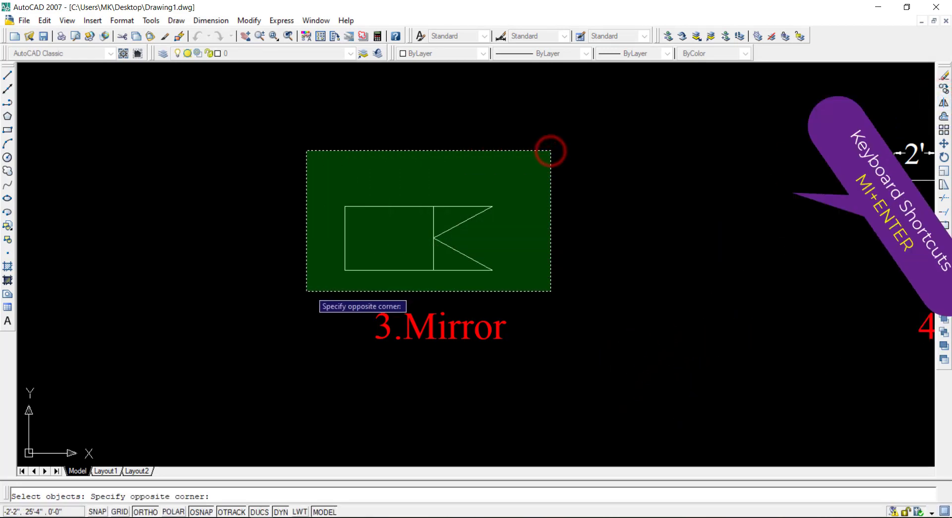
click(298, 294)
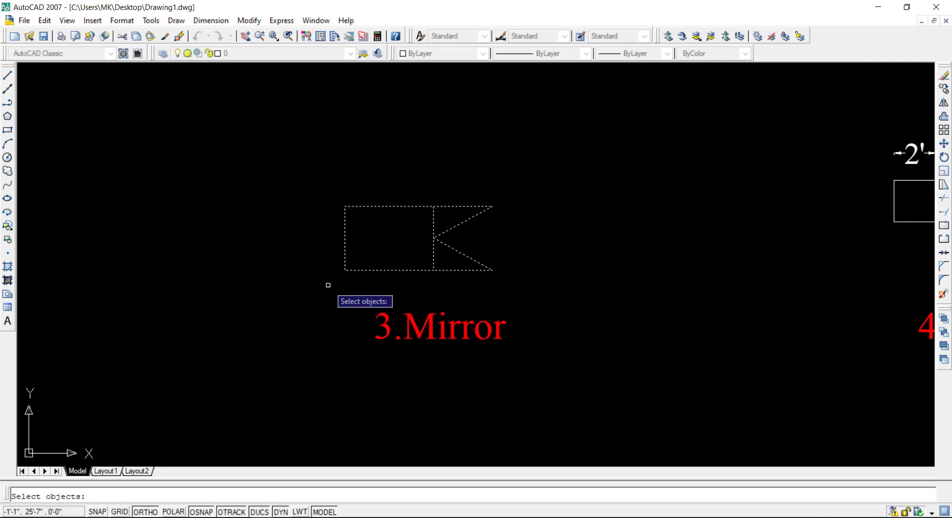
key(Return)
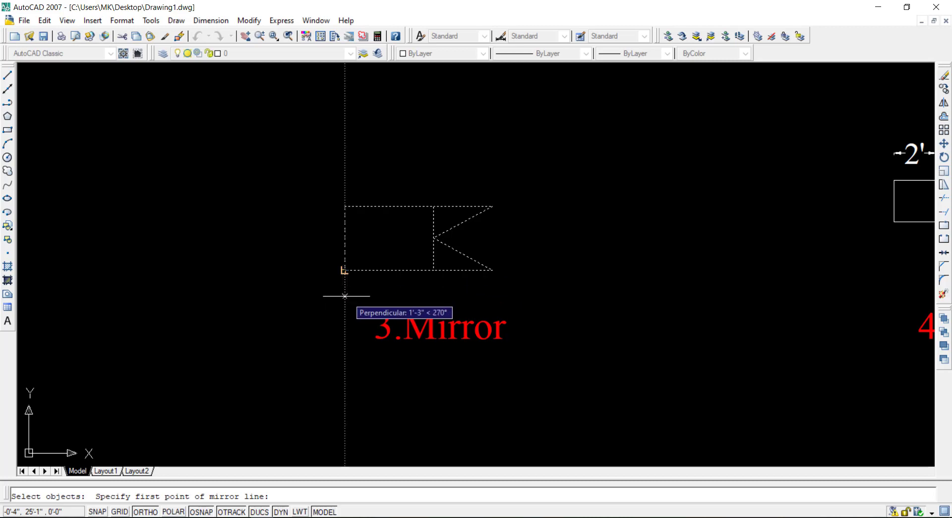
click(345, 270)
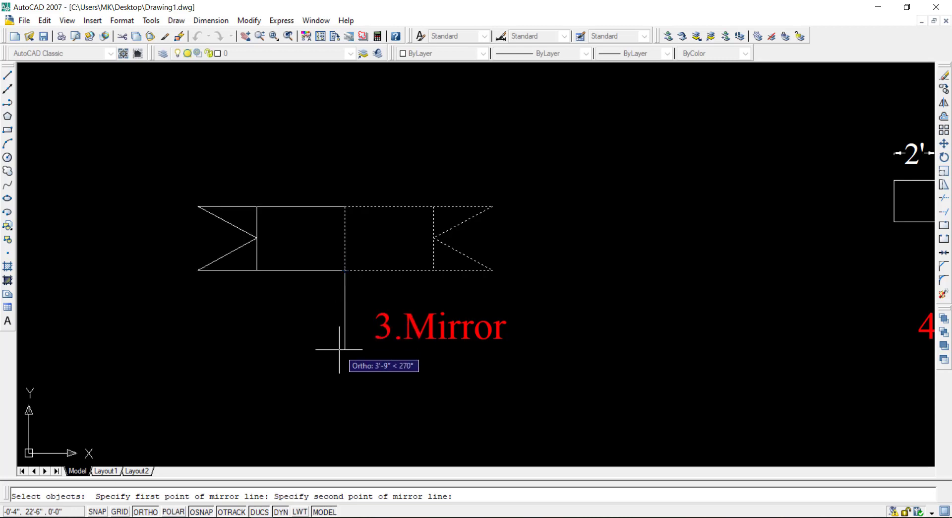
click(353, 96)
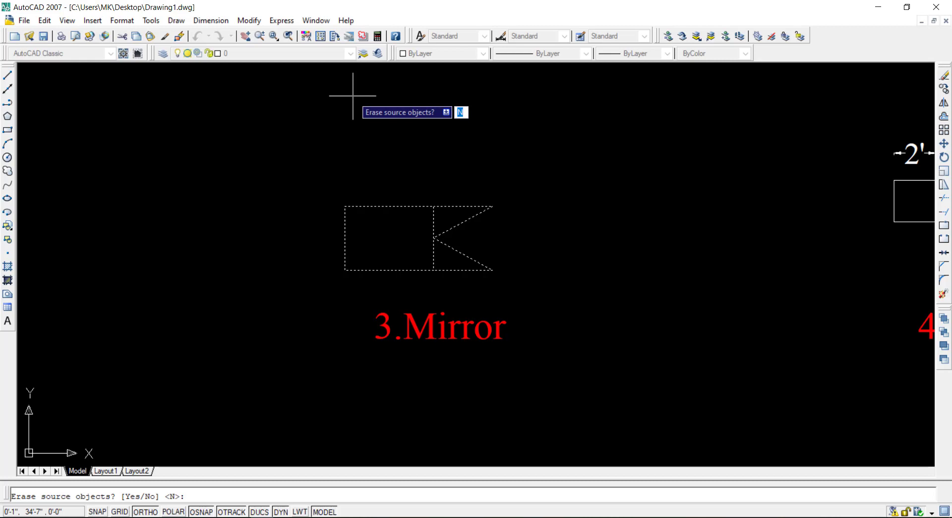
key(Return)
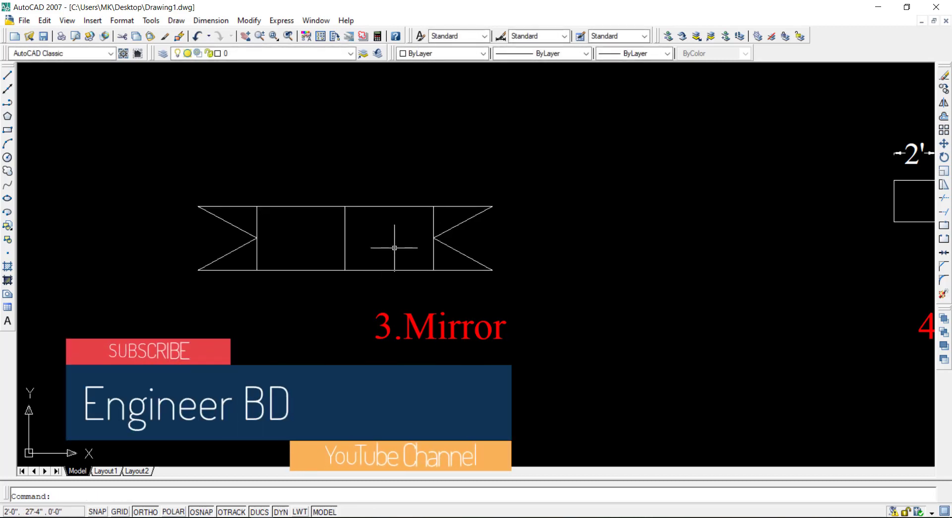
Mirror the whole notched shape above the 3.Mirror label about a horizontal line along its top edge, keeping the source objects
scroll(379, 257, down, 3)
scroll(372, 255, up, 3)
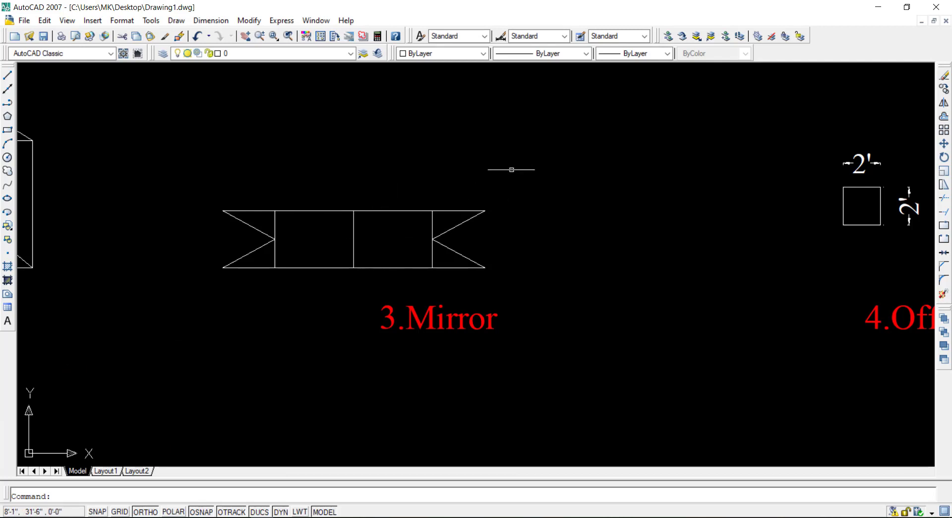
click(526, 166)
click(555, 190)
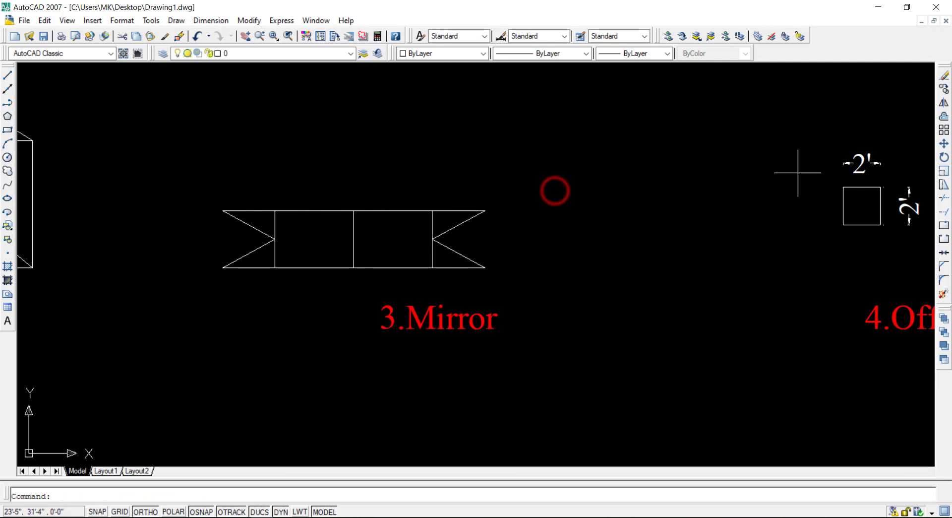
click(946, 106)
click(525, 171)
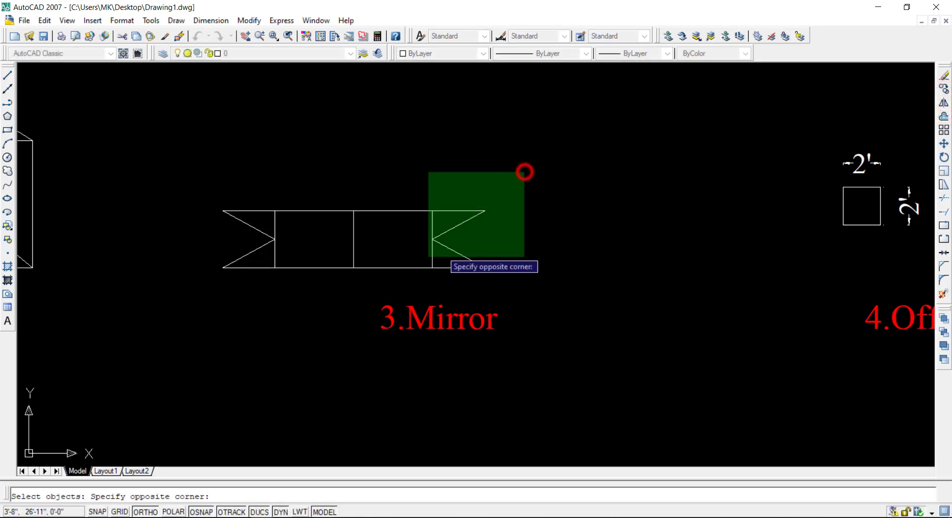
click(195, 273)
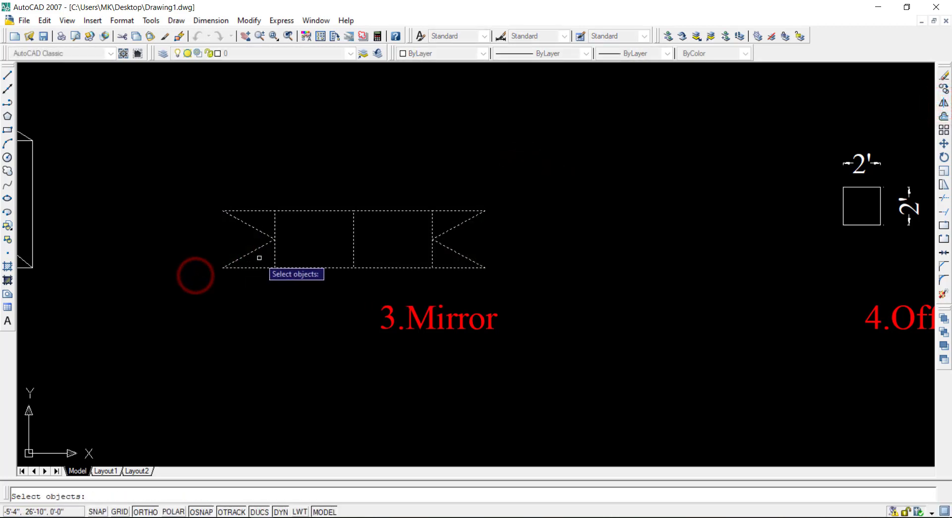
key(Return)
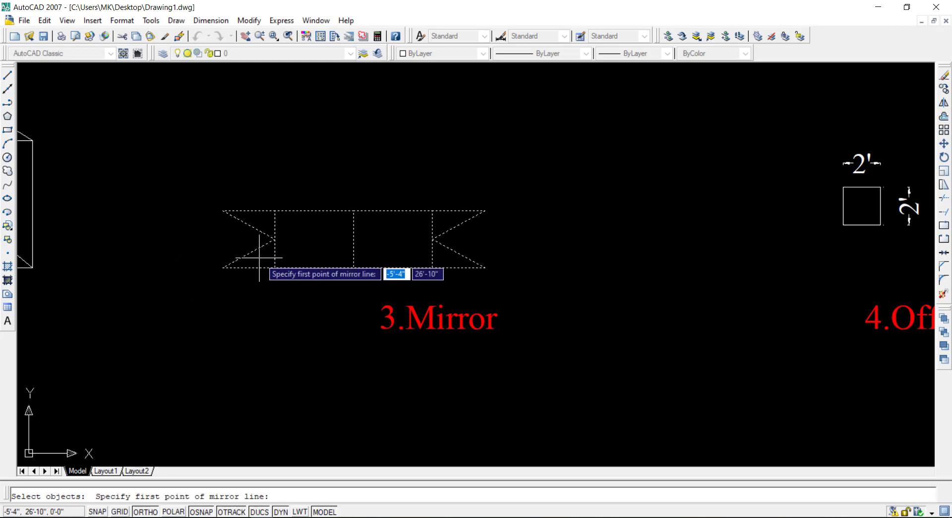
click(354, 210)
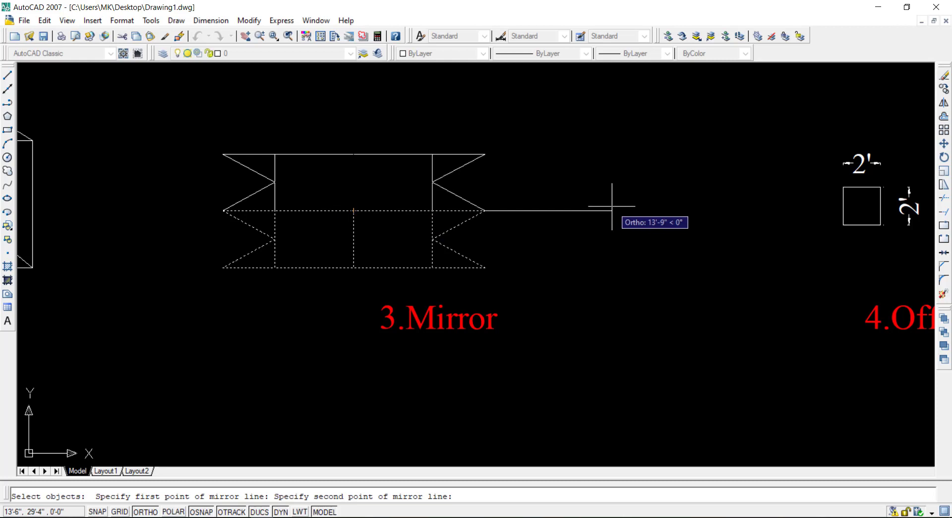
click(612, 206)
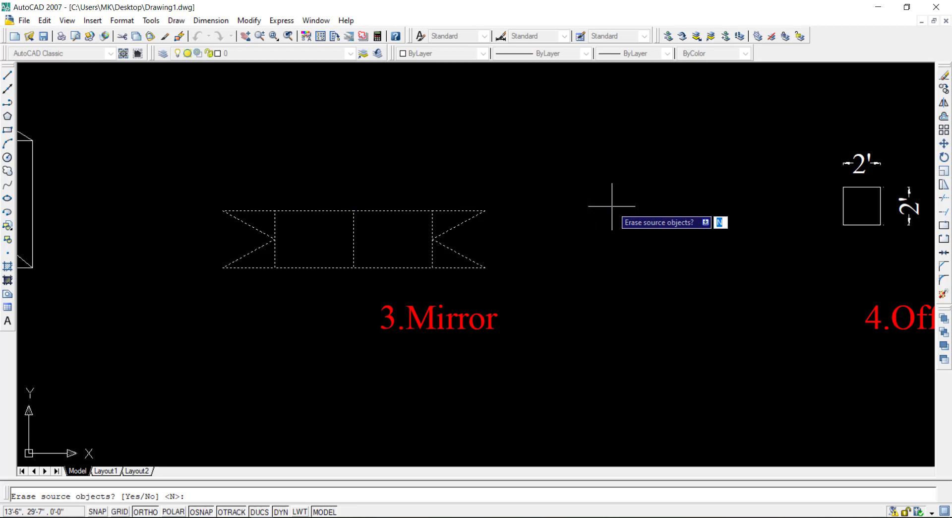
key(Return)
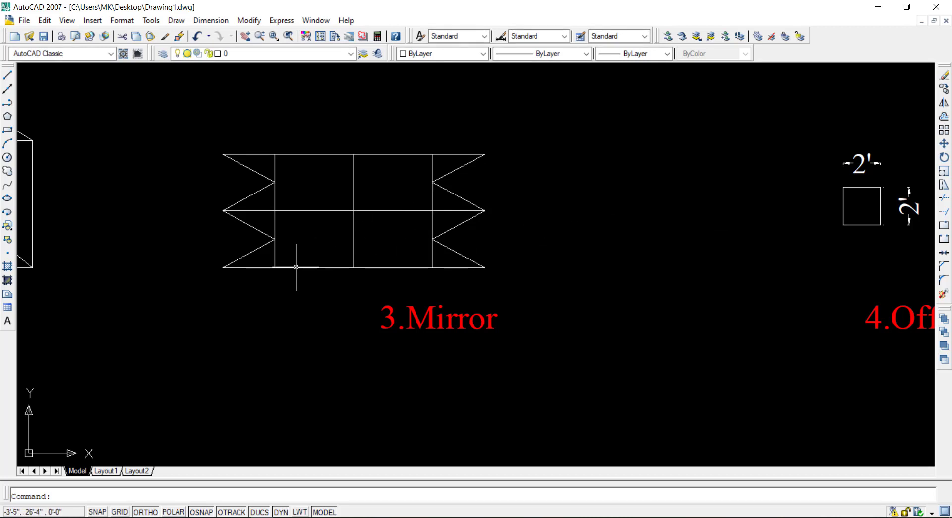
Offset the 2' square above the 4.Offset label inward by 5"
scroll(287, 280, down, 4)
scroll(469, 271, up, 6)
scroll(276, 267, down, 4)
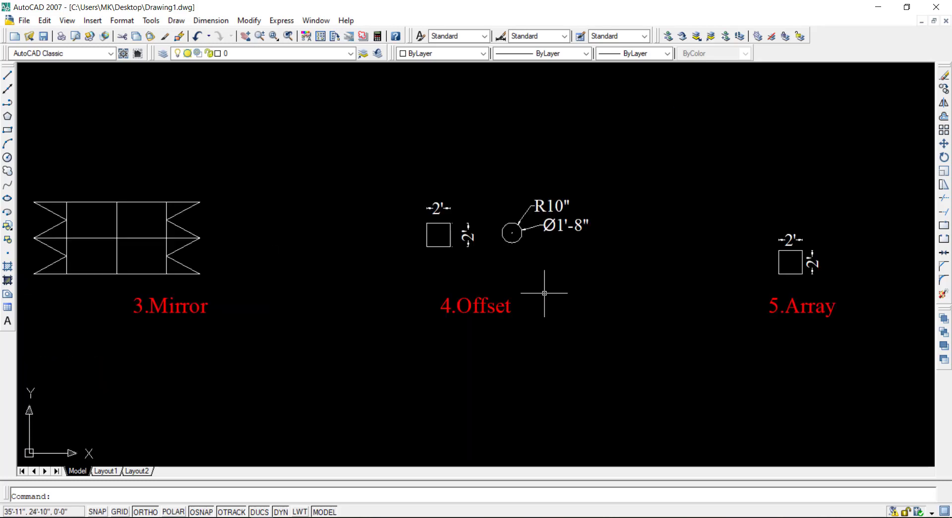
scroll(549, 293, up, 4)
scroll(493, 299, down, 4)
scroll(493, 317, up, 2)
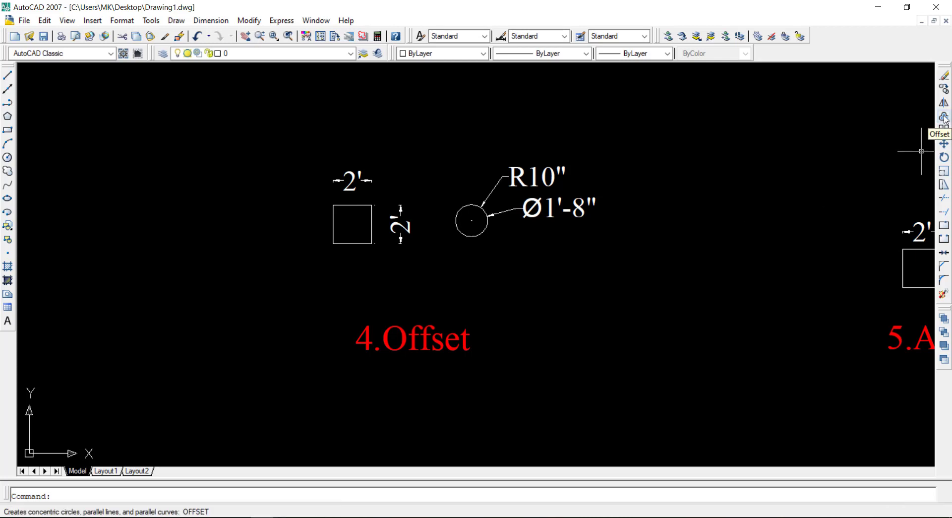
click(944, 117)
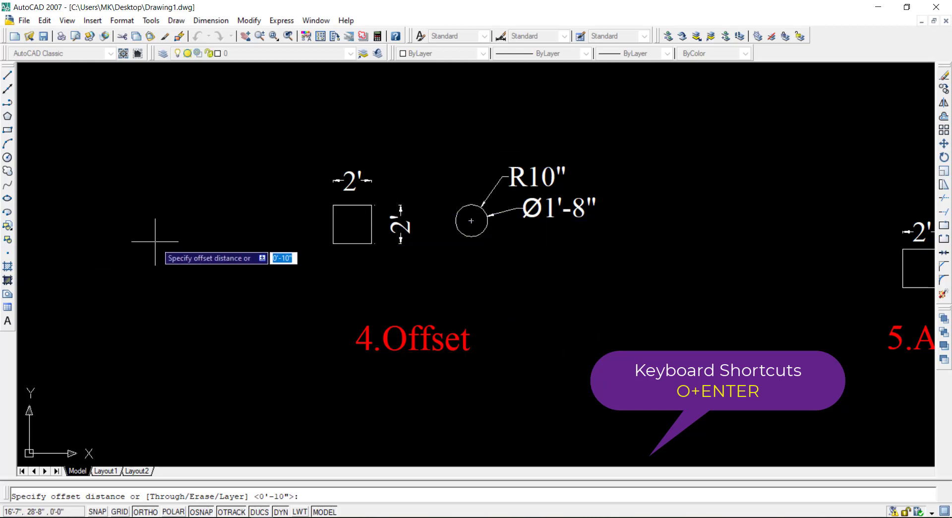
text(5)
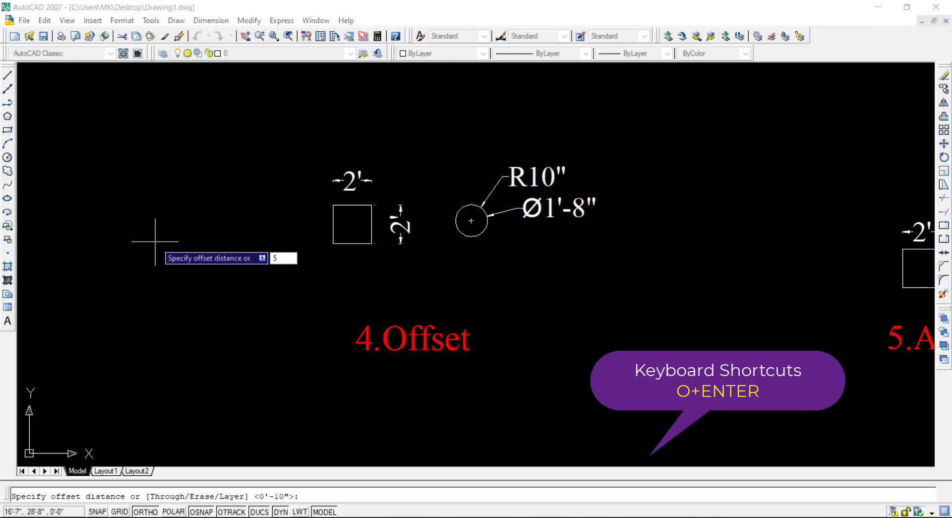
text(")
key(Return)
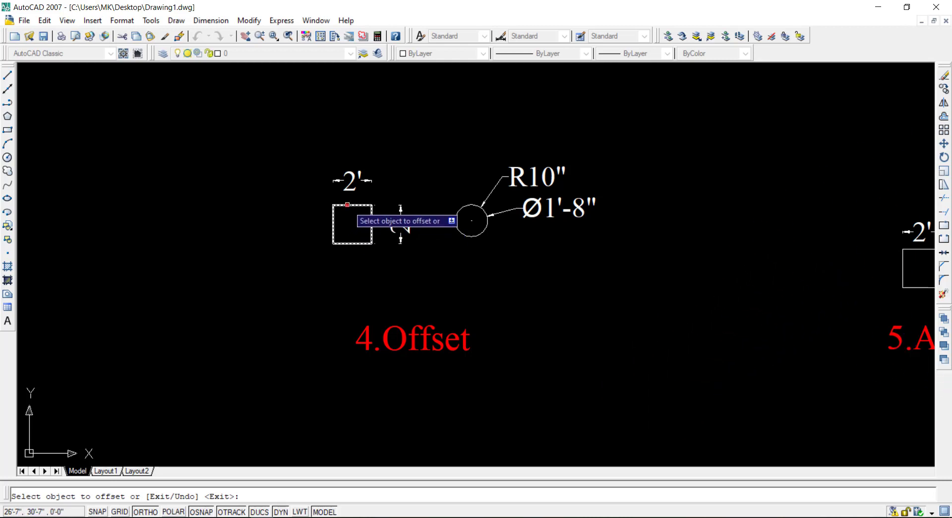
click(347, 204)
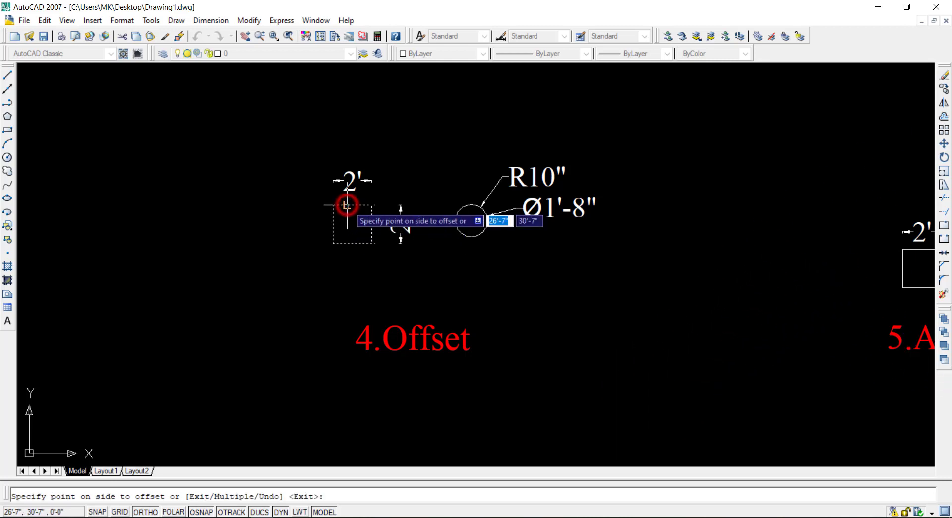
click(356, 230)
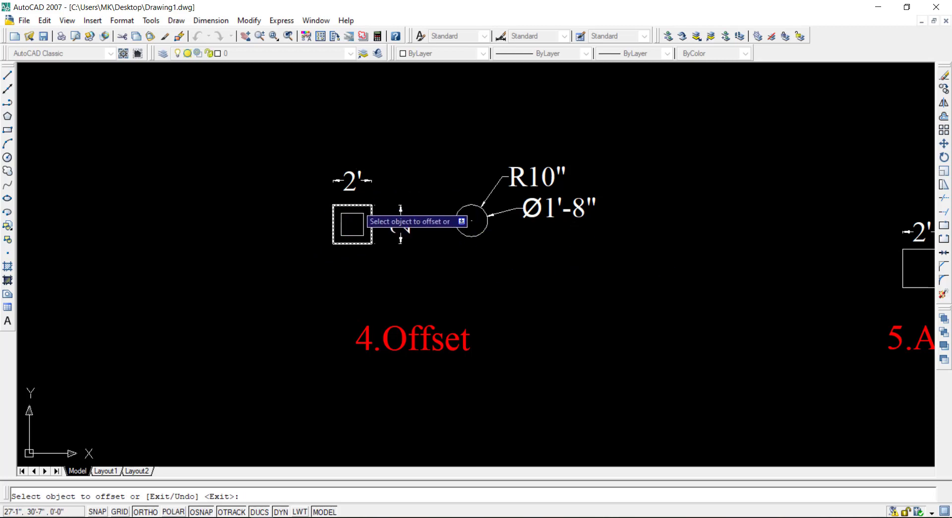
Offset the original 2' square outward by the same 5" distance and finish the Offset command
click(358, 205)
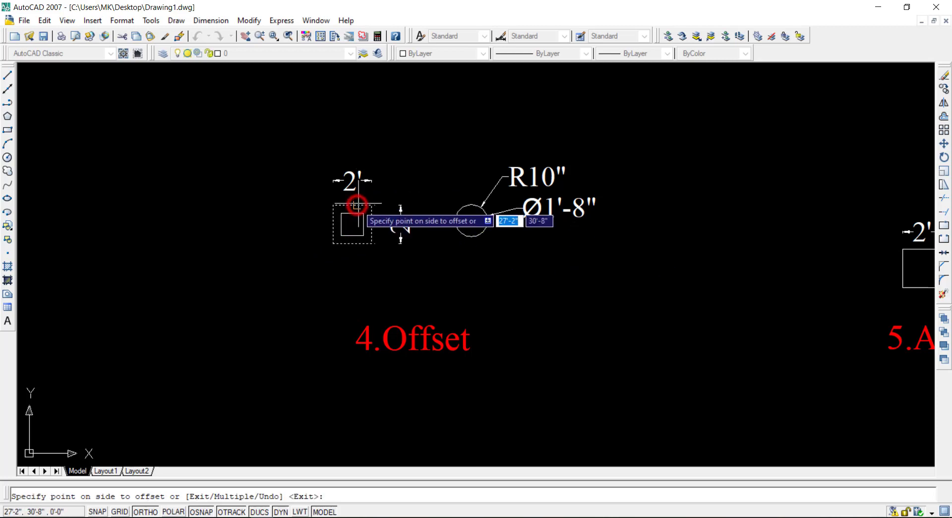
click(384, 165)
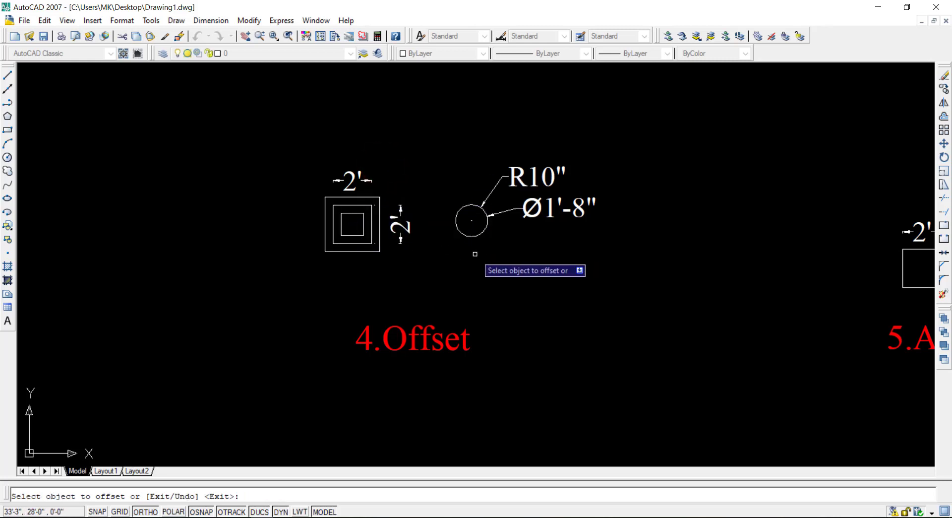
key(Return)
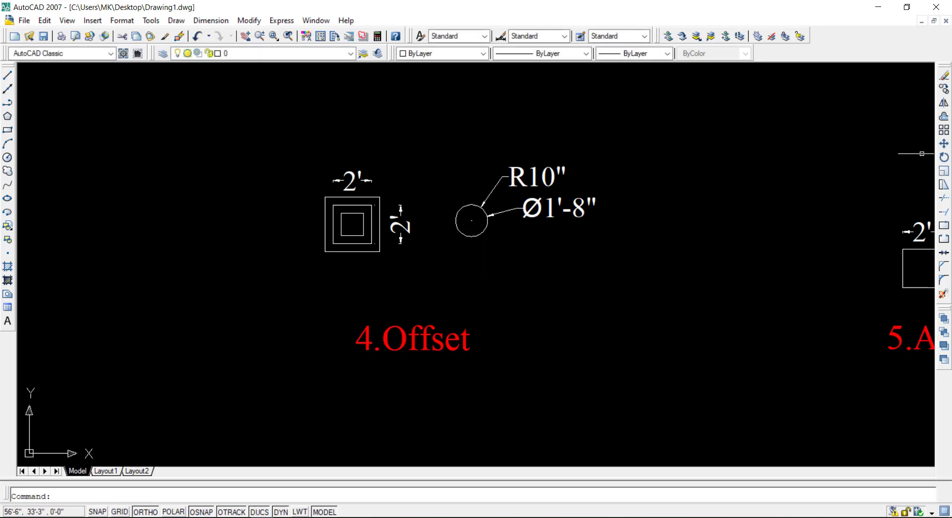
Offset the R10" circle beside the square outward by 5"
click(944, 117)
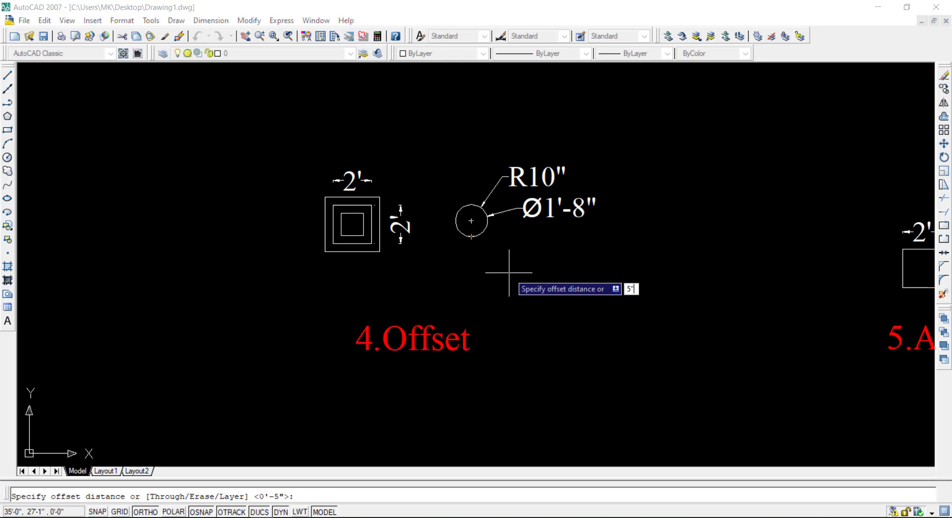
key(Return)
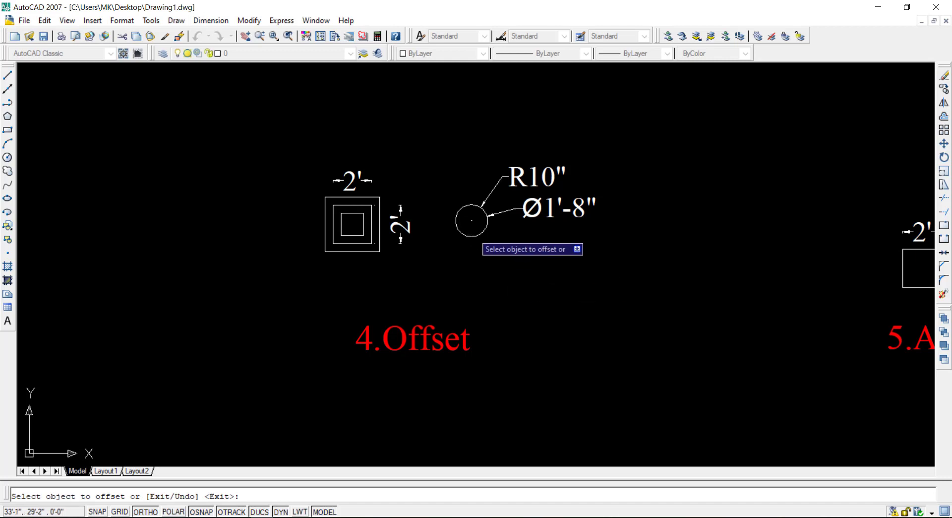
click(478, 235)
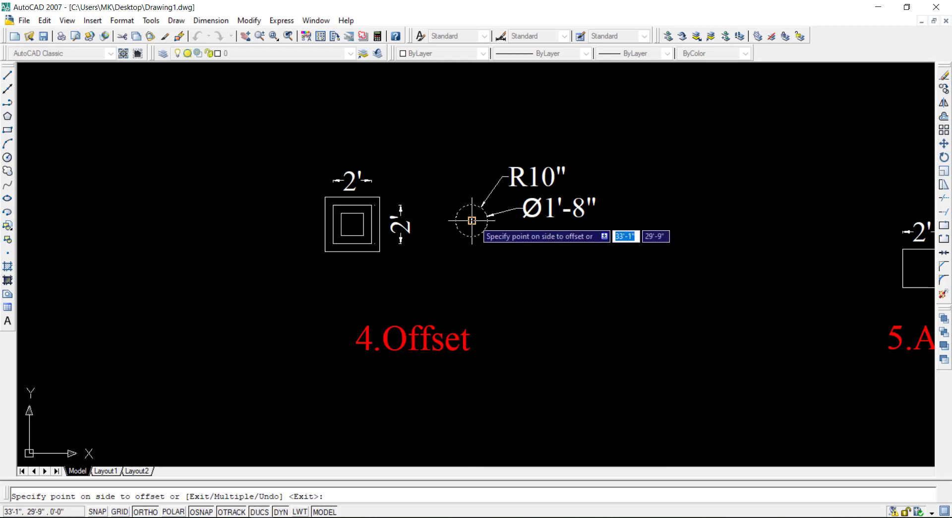
click(494, 264)
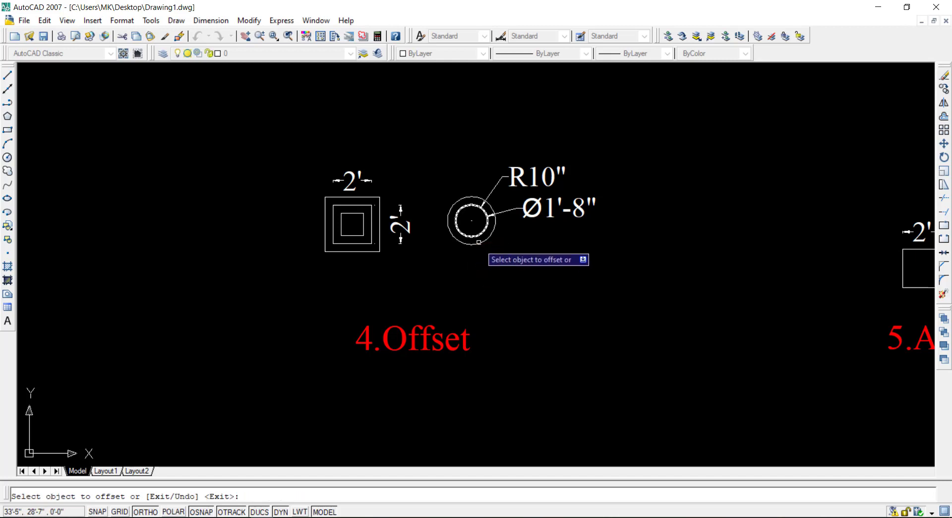
Add a vertical linear dimension between the bottom quadrants of the two concentric circles, placed to their lower left
scroll(479, 241, up, 4)
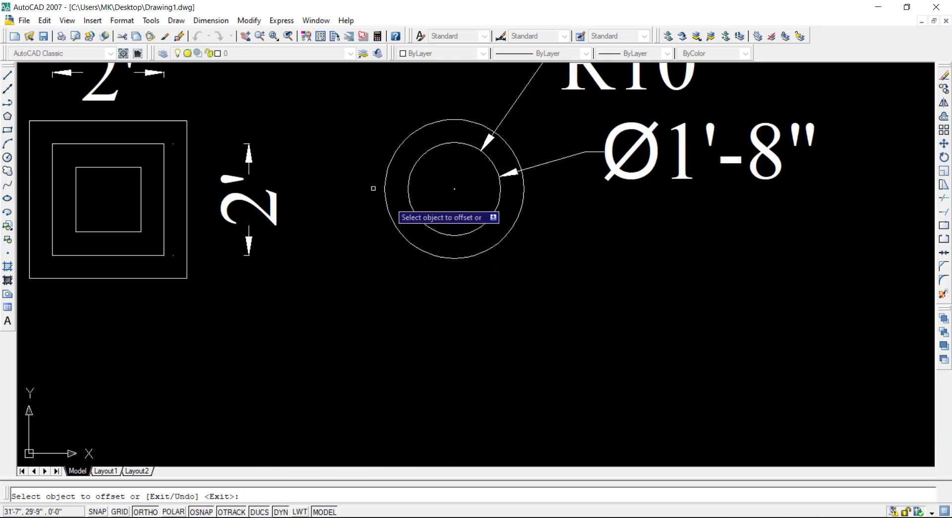
click(211, 21)
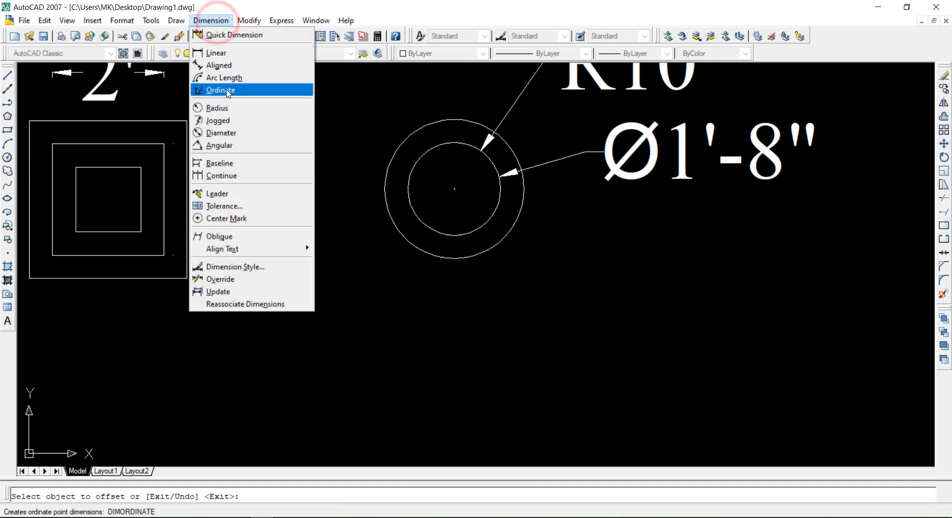
click(216, 55)
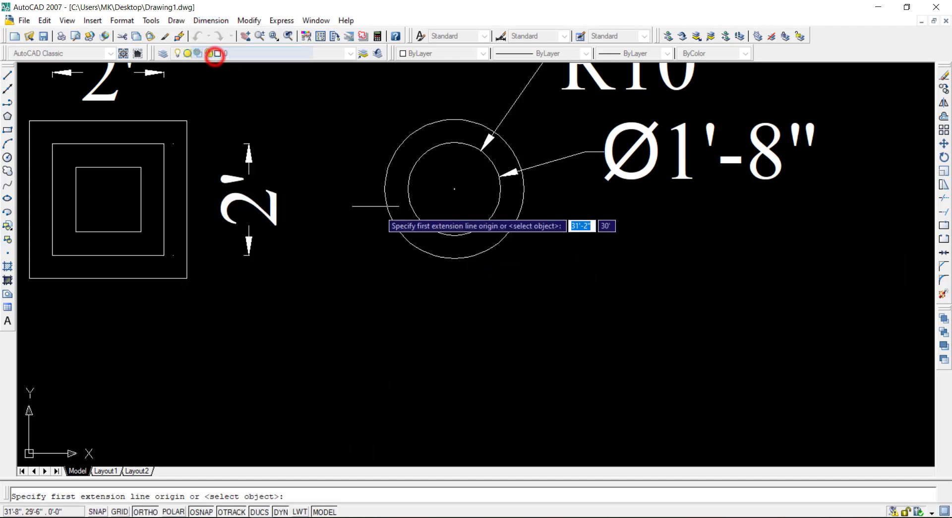
click(455, 236)
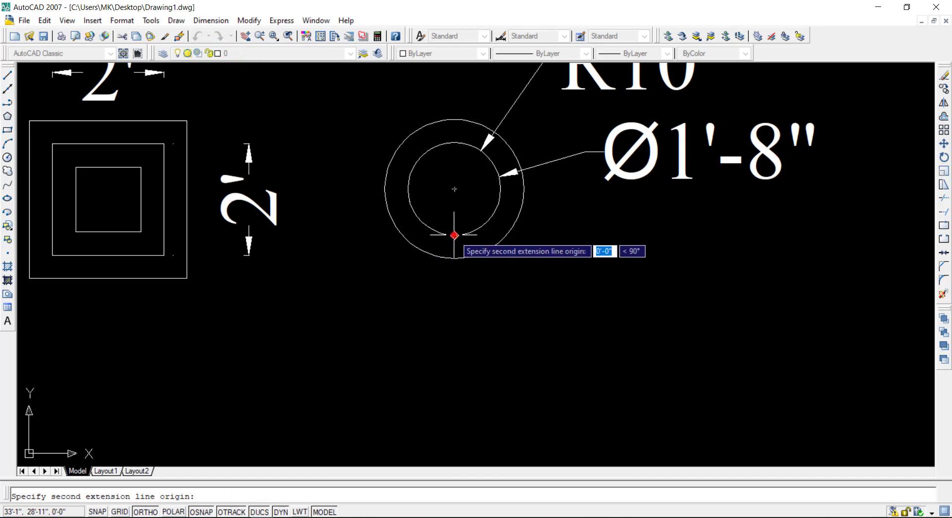
click(454, 259)
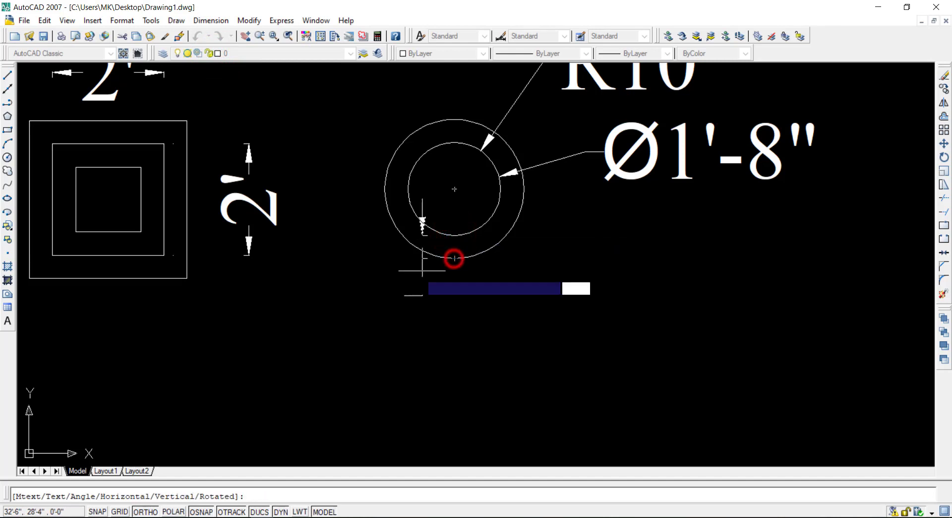
click(378, 318)
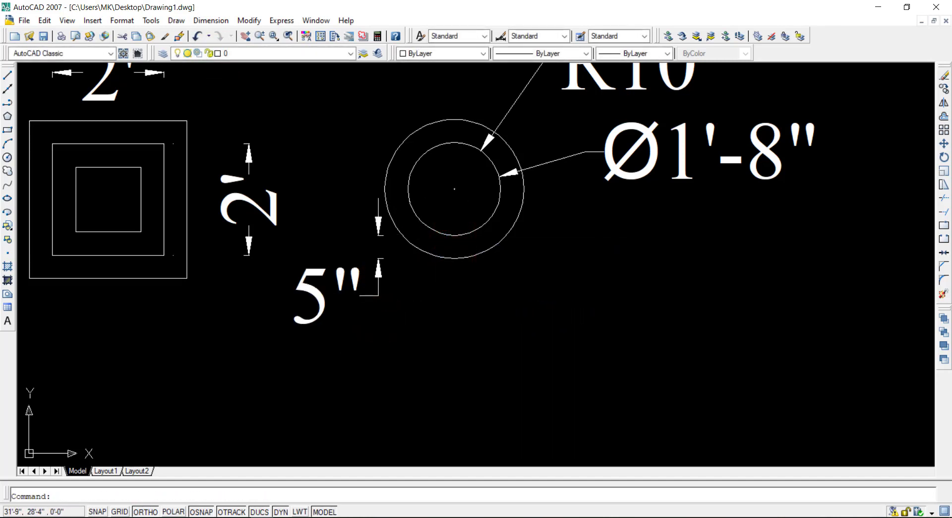
scroll(384, 276, down, 2)
scroll(383, 278, down, 2)
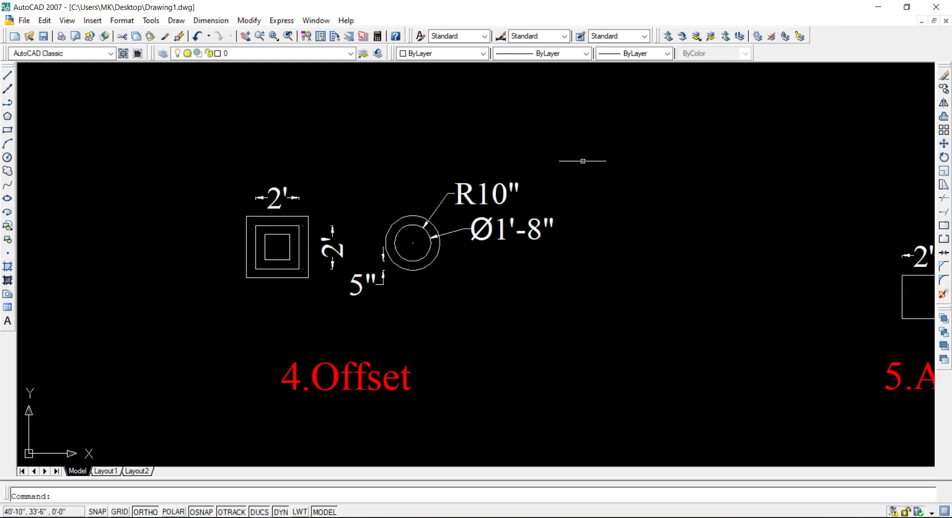
click(598, 156)
click(576, 187)
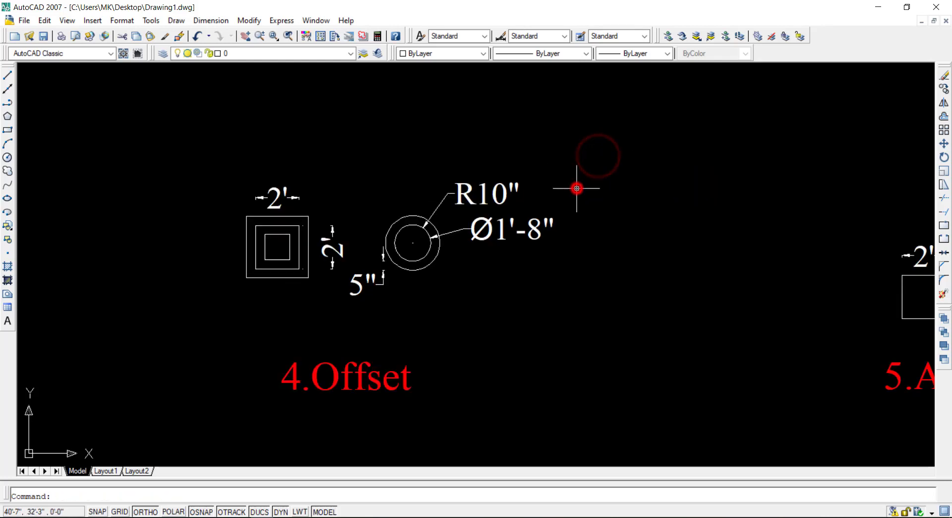
Start a rectangular Array with 4 rows and 4 columns for the square above the 5.Array label
scroll(576, 187, down, 5)
scroll(485, 339, up, 3)
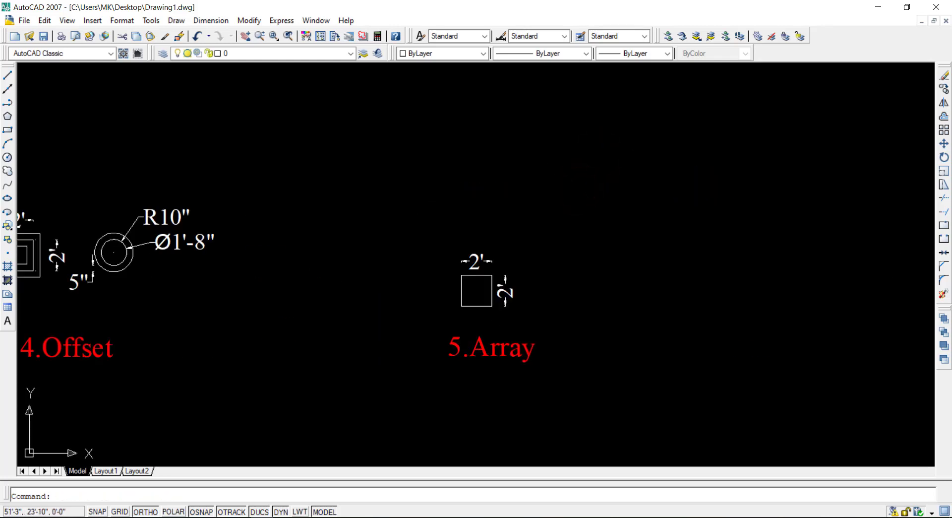
scroll(485, 337, down, 1)
scroll(485, 336, up, 5)
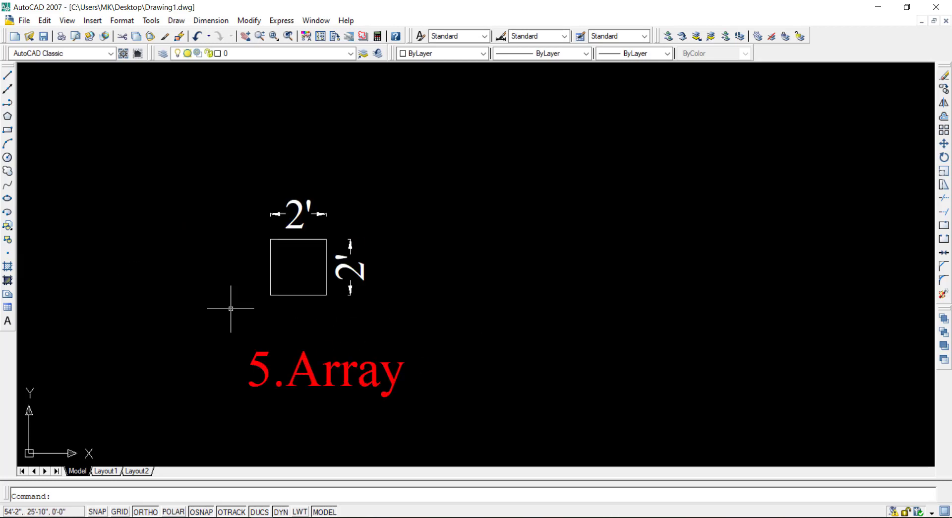
scroll(251, 317, up, 1)
scroll(419, 313, down, 1)
scroll(345, 323, up, 1)
scroll(345, 322, down, 1)
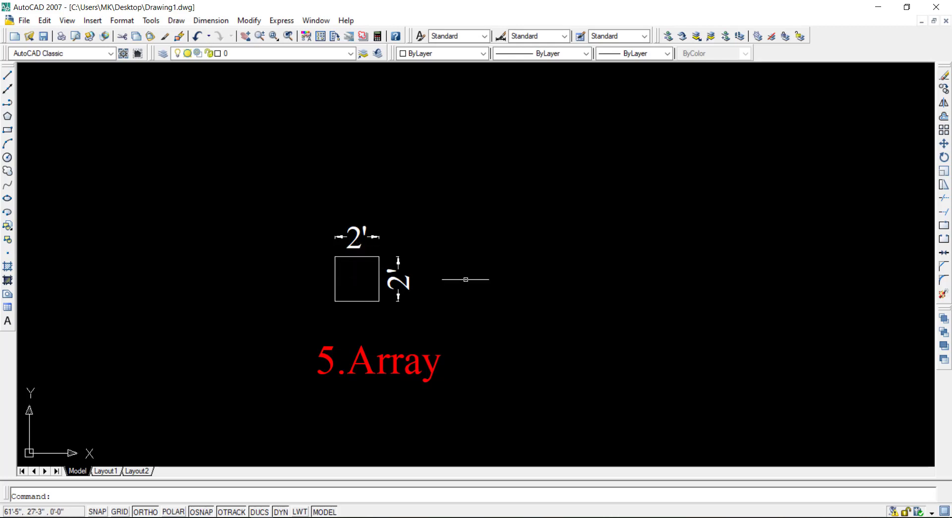
click(944, 130)
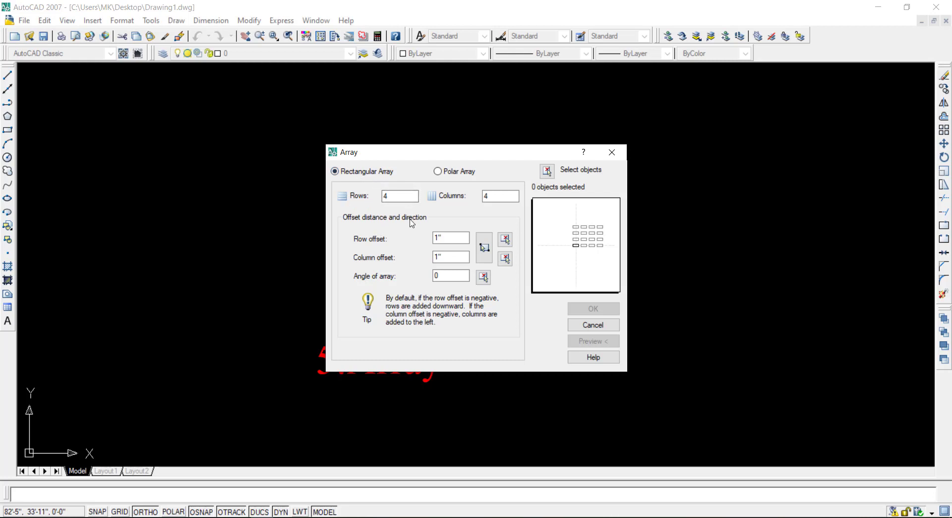
double_click(401, 196)
double_click(395, 196)
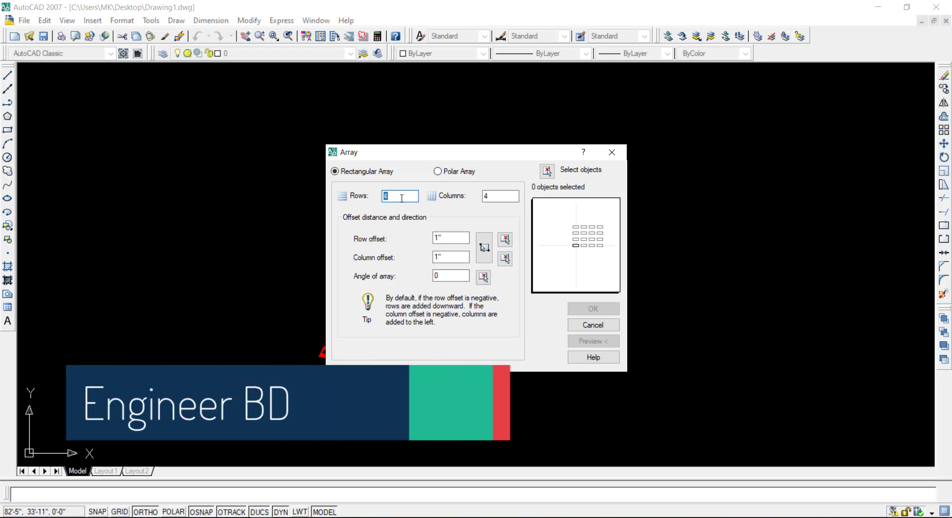
click(495, 195)
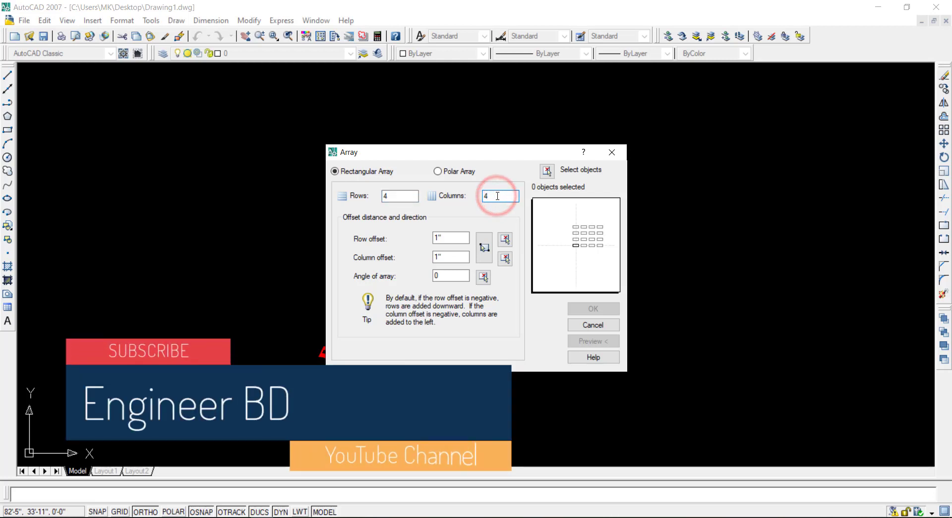
click(497, 196)
click(502, 198)
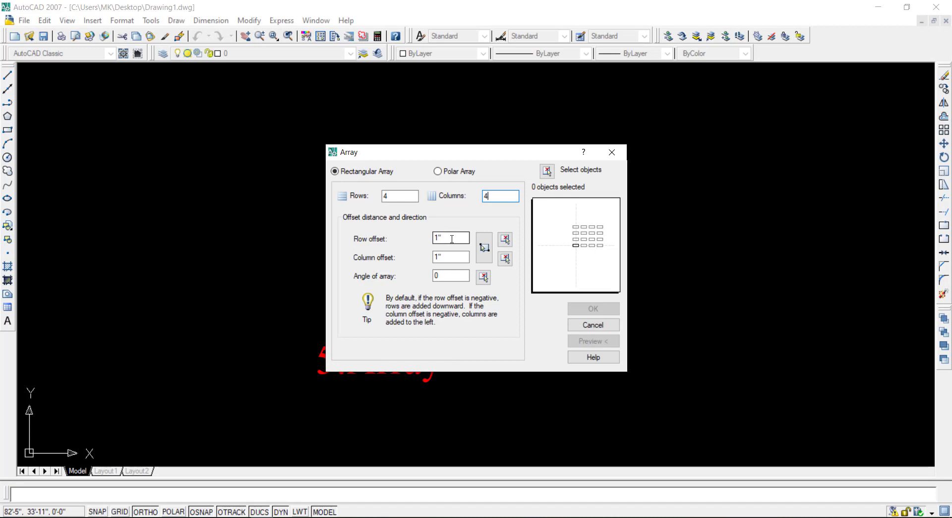
Set the array's row and column offsets to 3' and choose the 2' square as the object
mouse_move(484, 160)
mouse_down()
mouse_move(611, 190)
mouse_move(700, 171)
mouse_move(643, 171)
mouse_up()
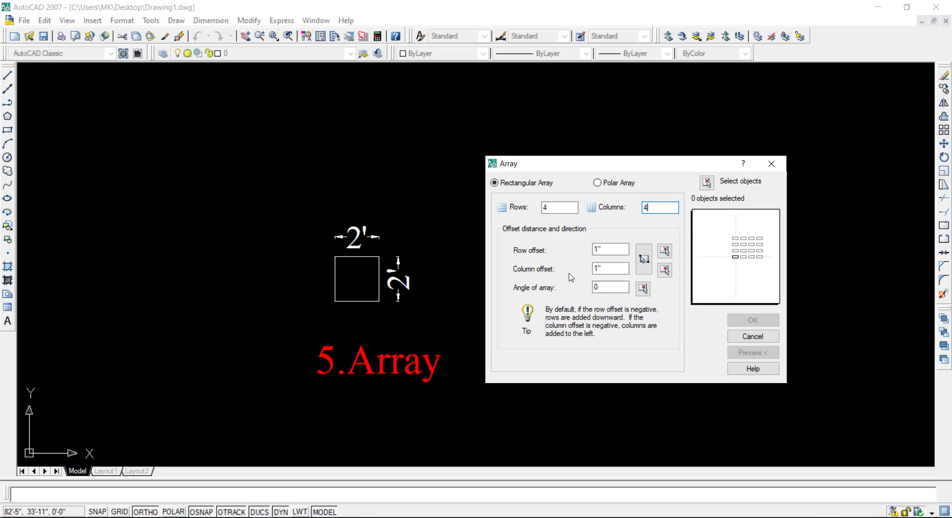
click(609, 249)
click(596, 271)
click(707, 183)
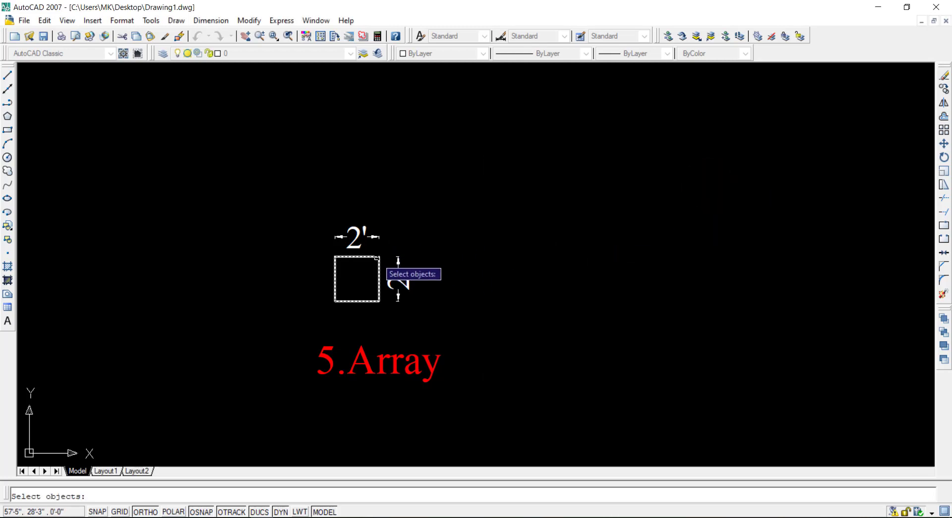
click(377, 259)
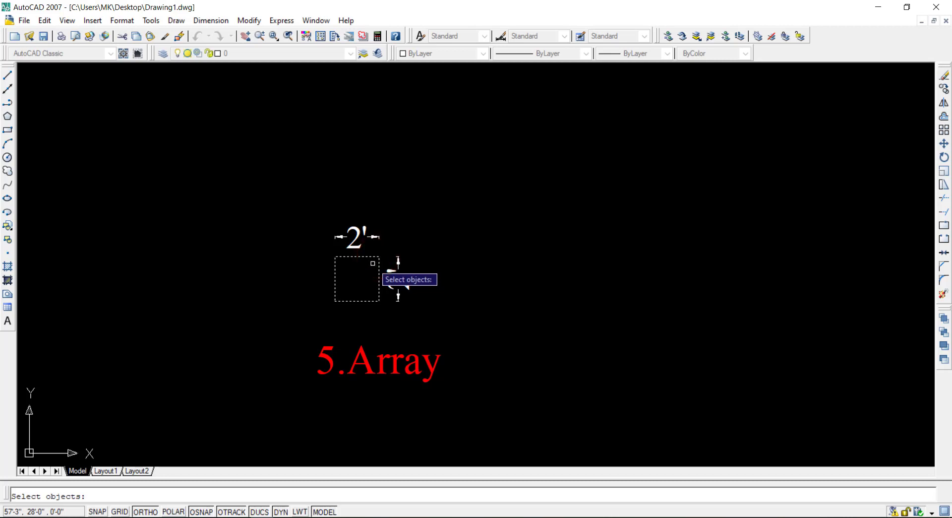
key(Return)
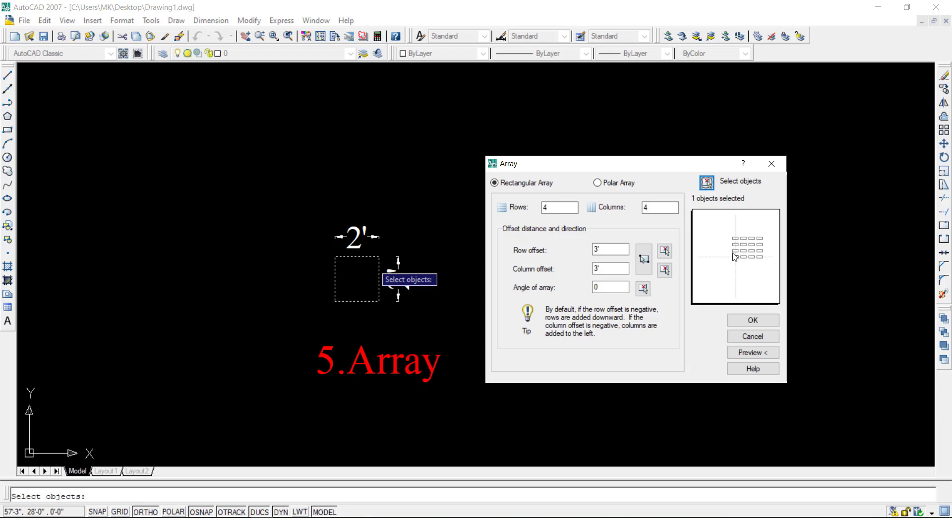
Preview the rectangular array of squares and accept it
click(747, 354)
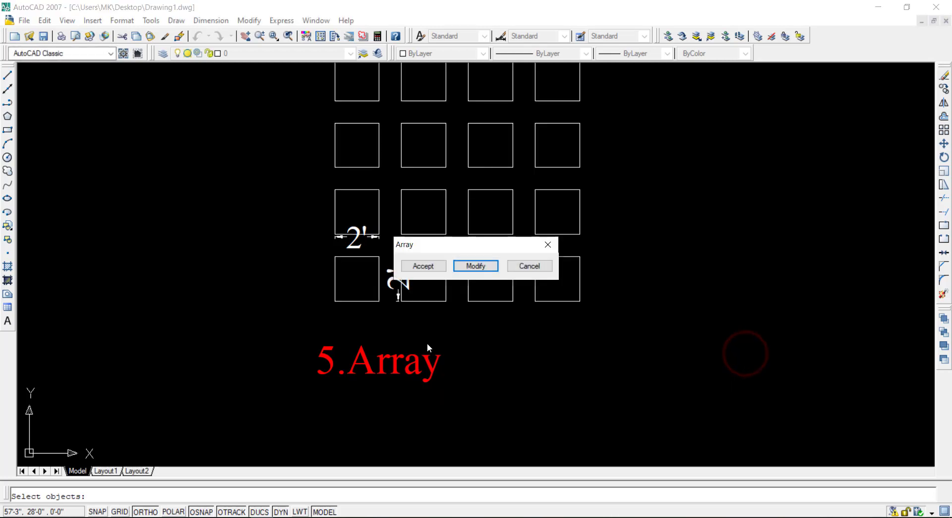
drag(451, 250, 602, 367)
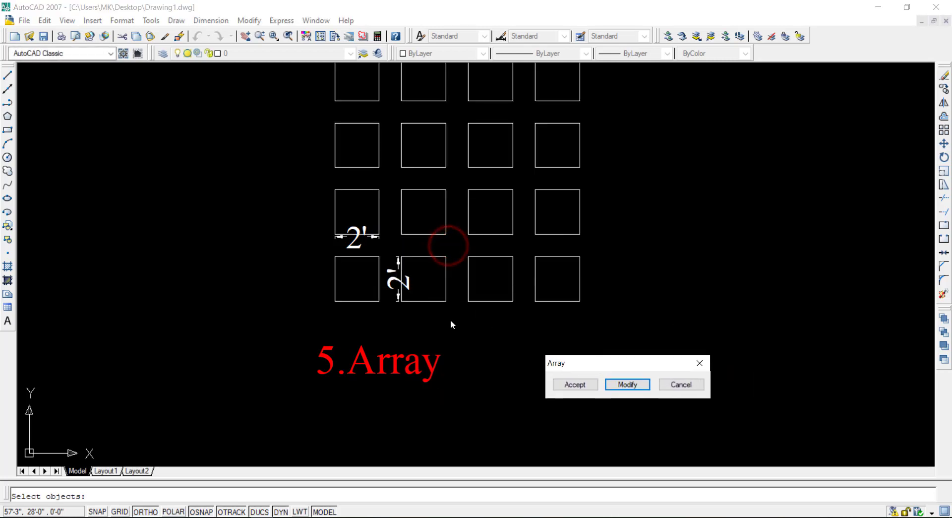
click(587, 386)
Delete the vertical and horizontal 2' dimensions that overlap the arrayed squares
scroll(494, 395, down, 4)
scroll(498, 350, up, 3)
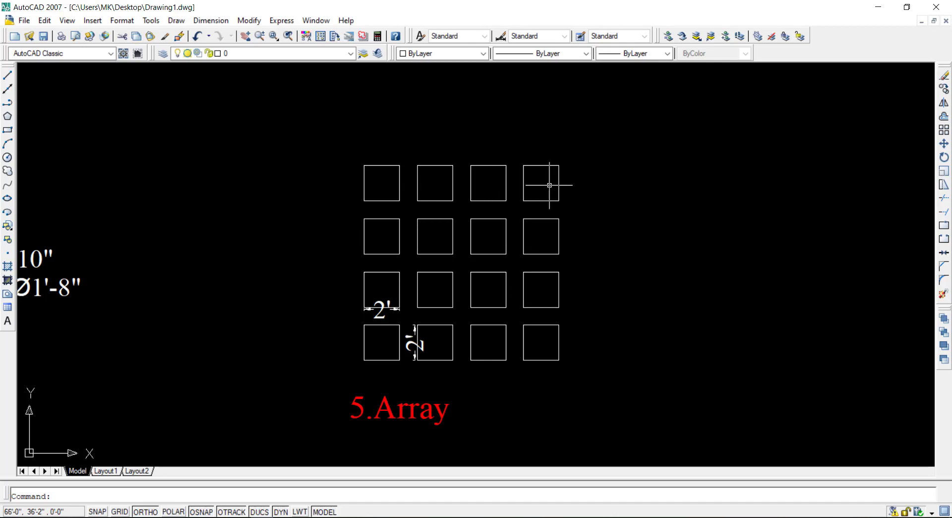
scroll(379, 372, up, 3)
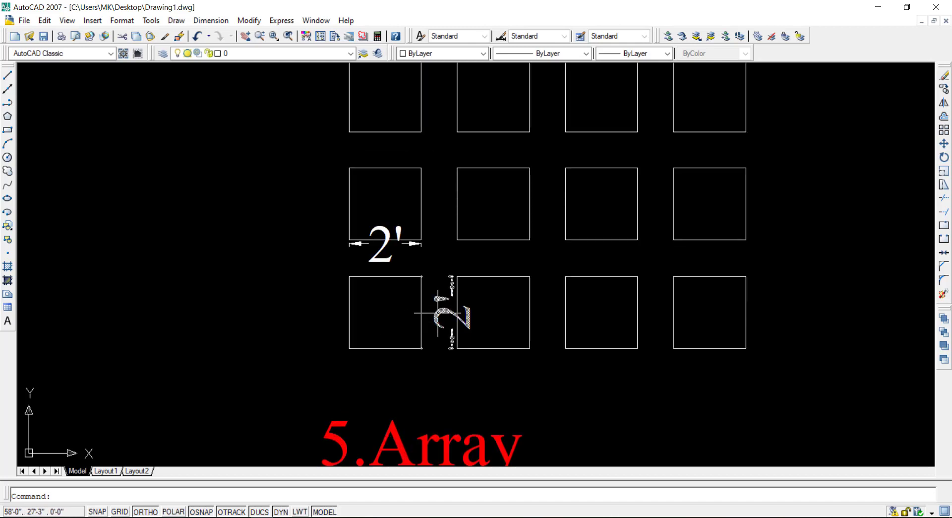
click(438, 313)
key(Delete)
click(374, 260)
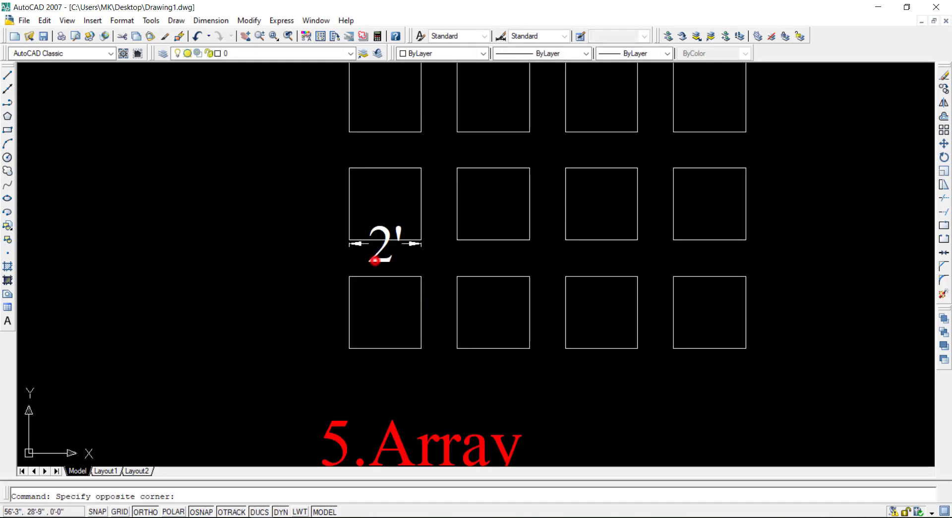
click(378, 261)
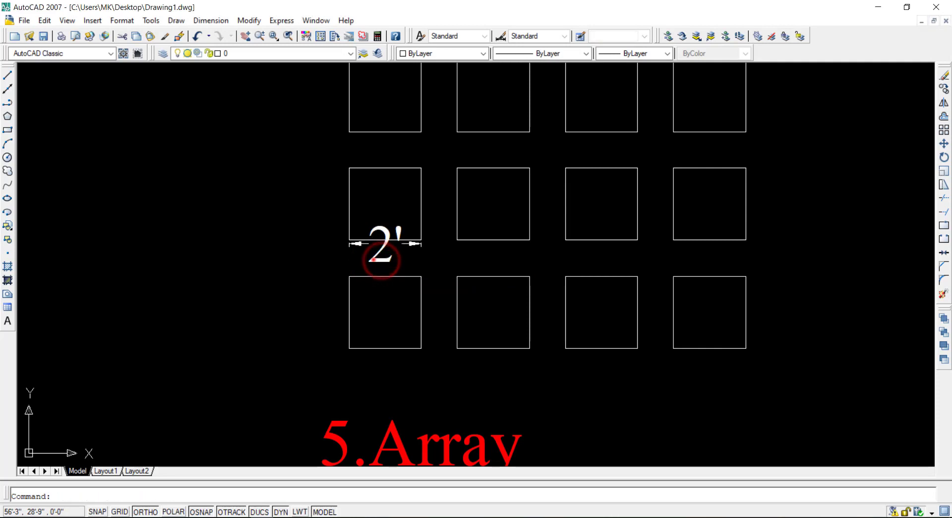
key(Delete)
Add a horizontal linear dimension for the gap between the first two squares of the lowest row, placed below them
scroll(372, 259, down, 4)
scroll(401, 310, up, 3)
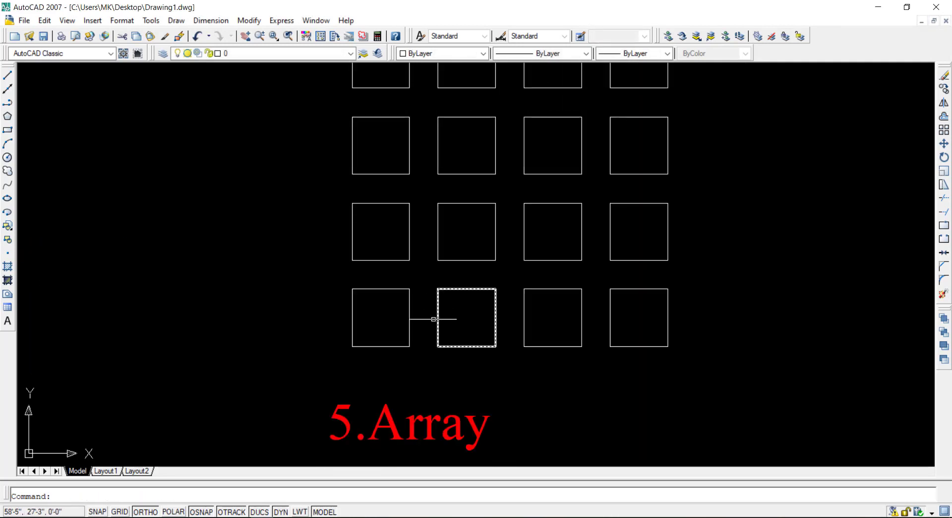
click(210, 20)
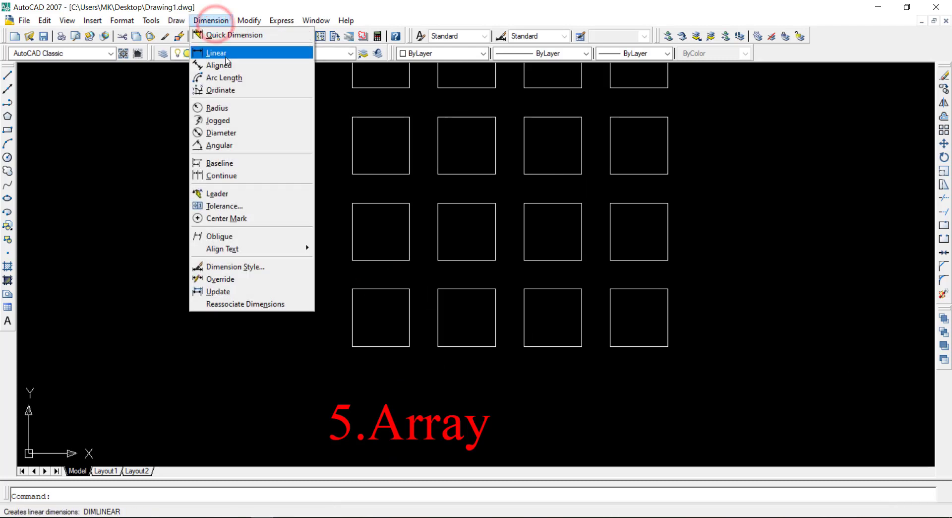
click(226, 58)
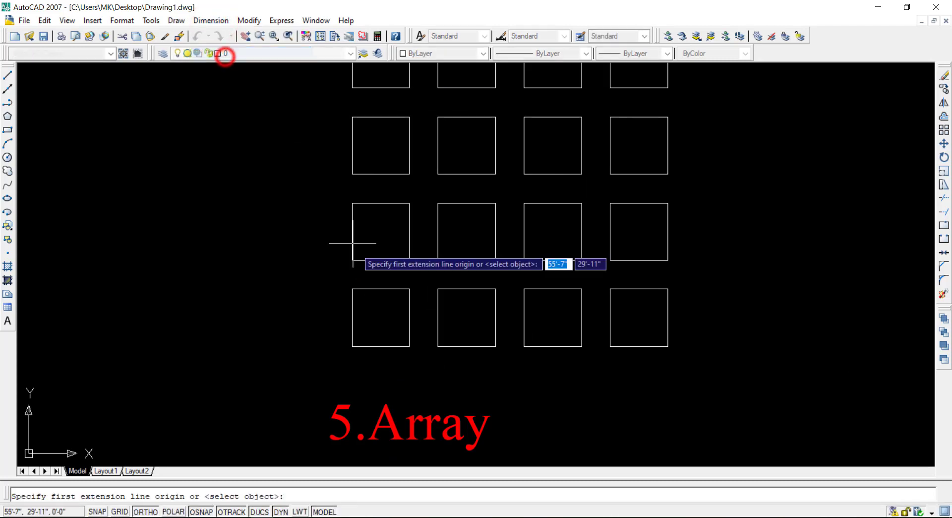
click(409, 322)
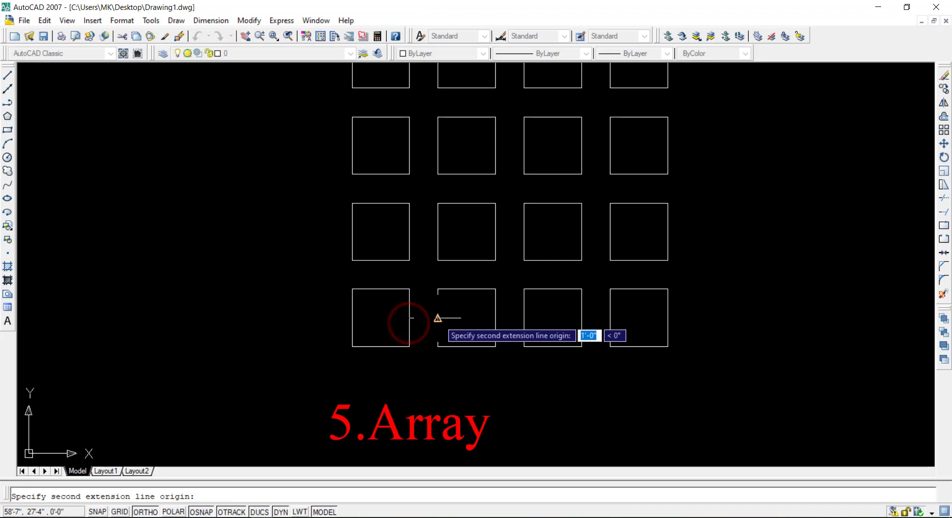
click(438, 317)
click(442, 370)
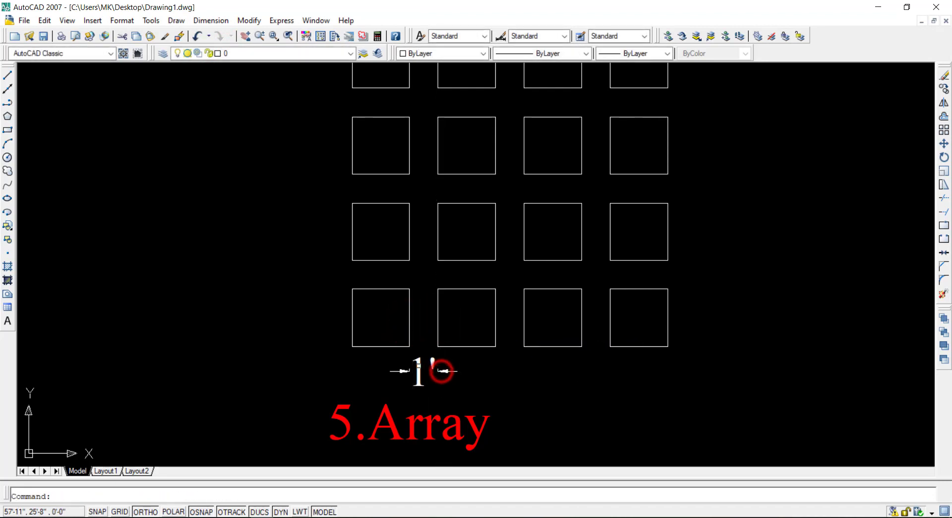
click(414, 361)
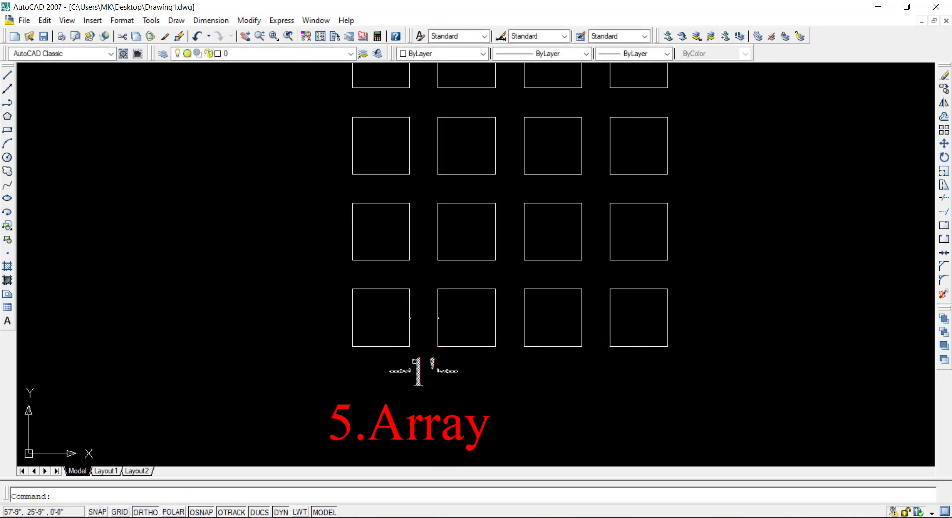
scroll(413, 361, down, 1)
scroll(447, 348, up, 1)
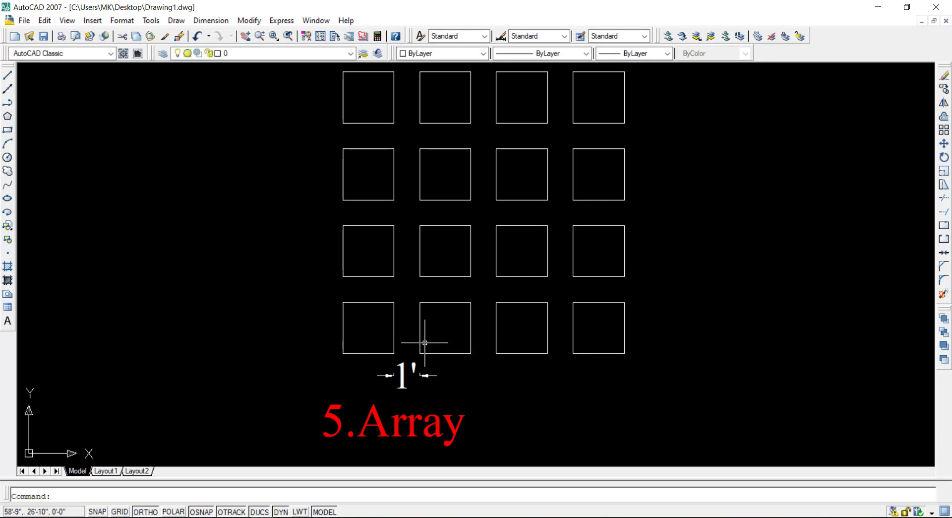
Move the rectangle, circles and diamond above the 6.Move label horizontally to the right, using the rectangle's lower-left corner as base point
scroll(380, 338, down, 1)
scroll(377, 347, up, 1)
scroll(369, 350, down, 1)
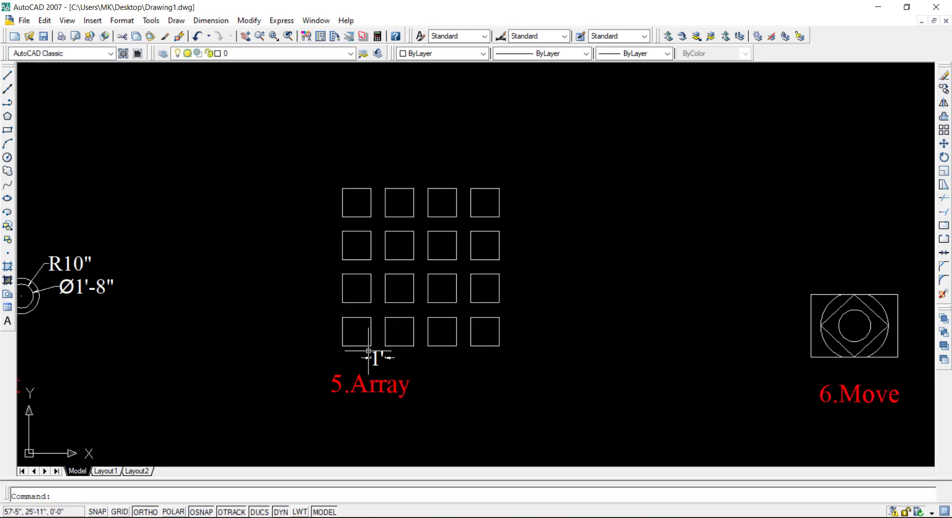
scroll(368, 351, up, 1)
scroll(358, 342, up, 1)
scroll(345, 348, down, 3)
scroll(314, 336, down, 1)
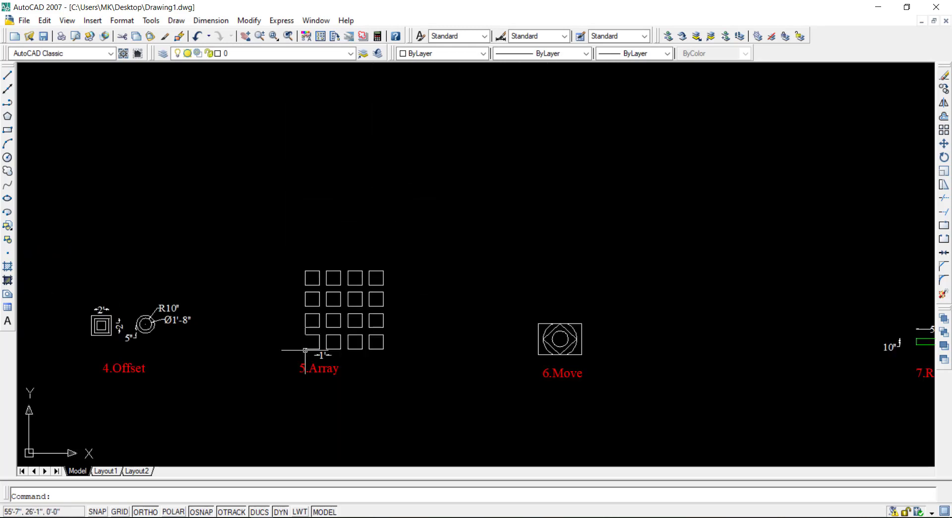
scroll(599, 396, up, 3)
scroll(480, 392, down, 1)
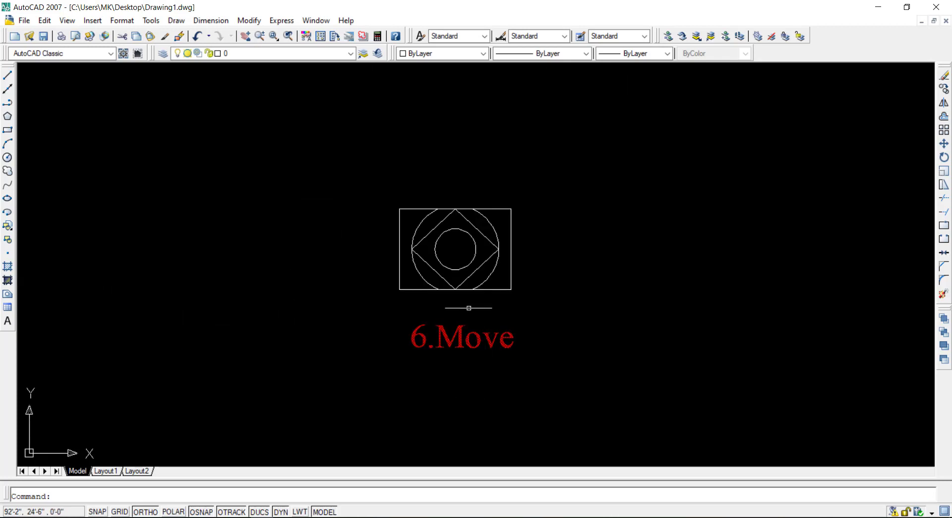
scroll(469, 308, up, 3)
scroll(463, 315, down, 2)
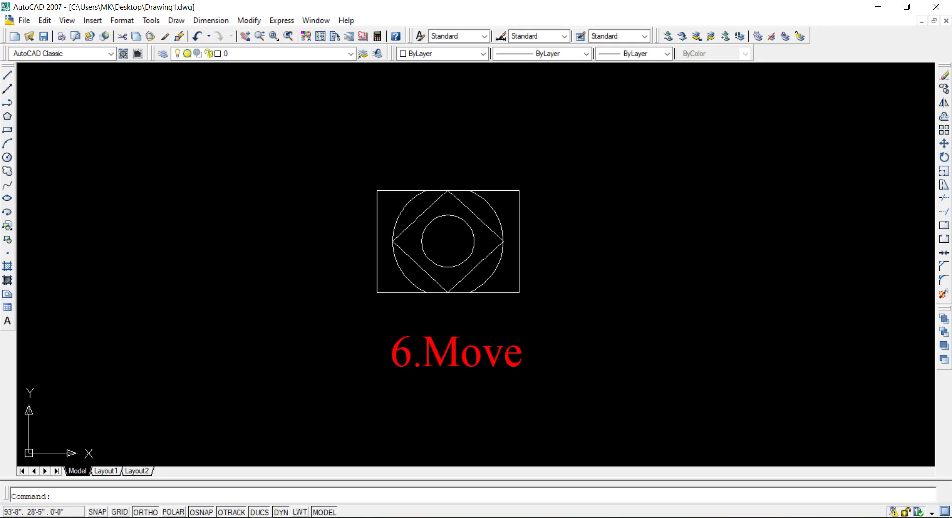
click(944, 143)
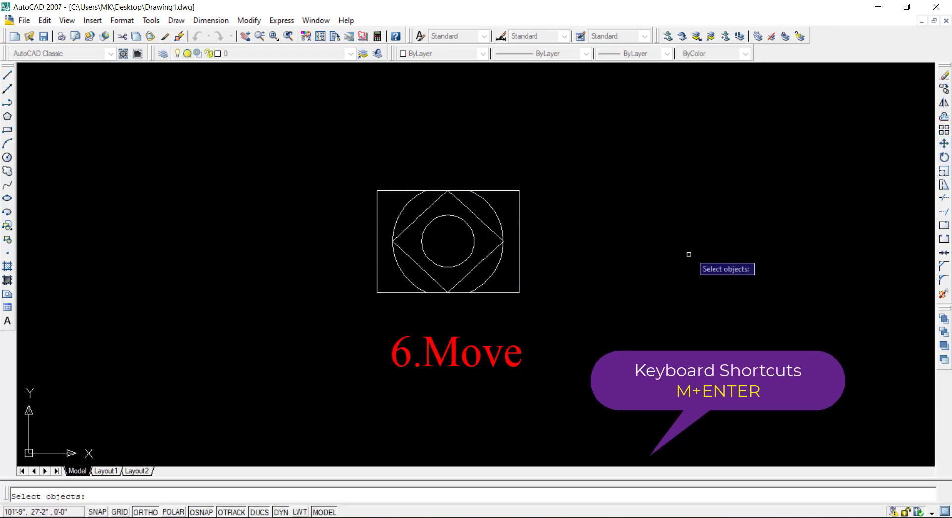
click(566, 158)
click(333, 310)
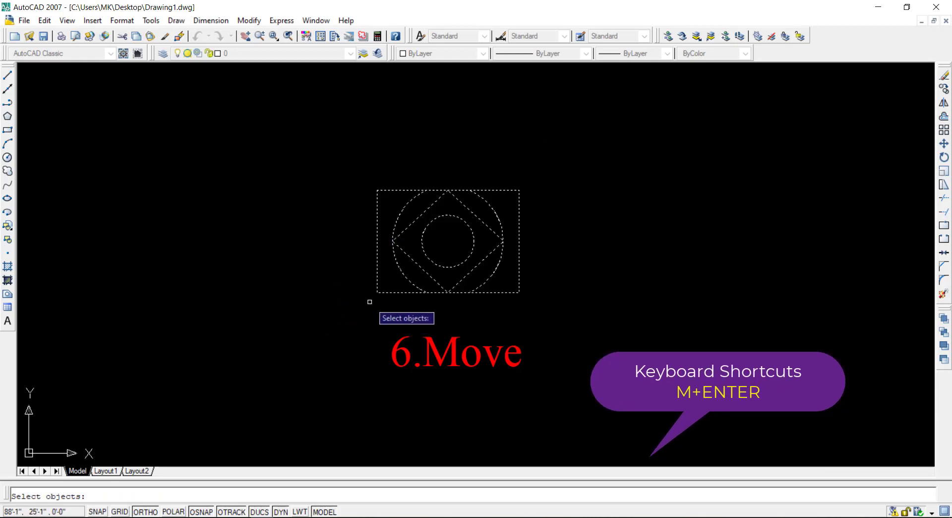
key(Return)
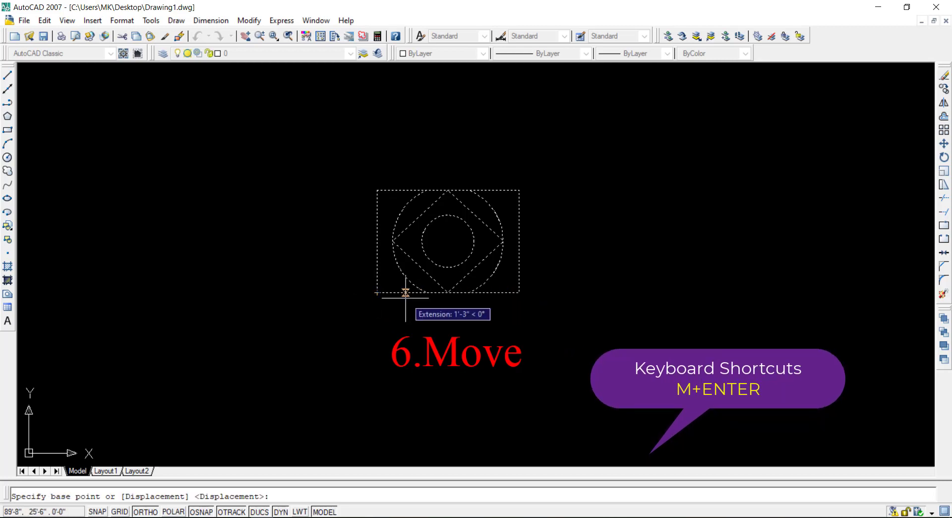
click(377, 292)
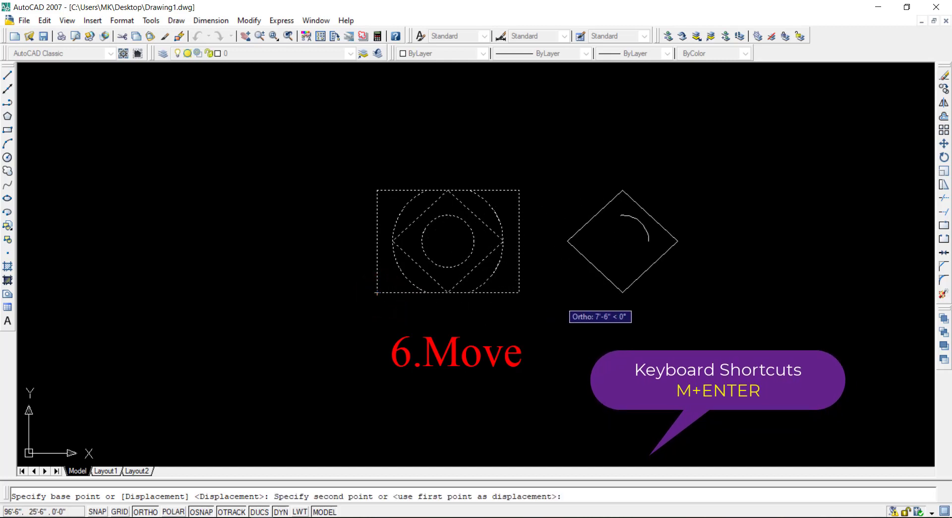
click(596, 300)
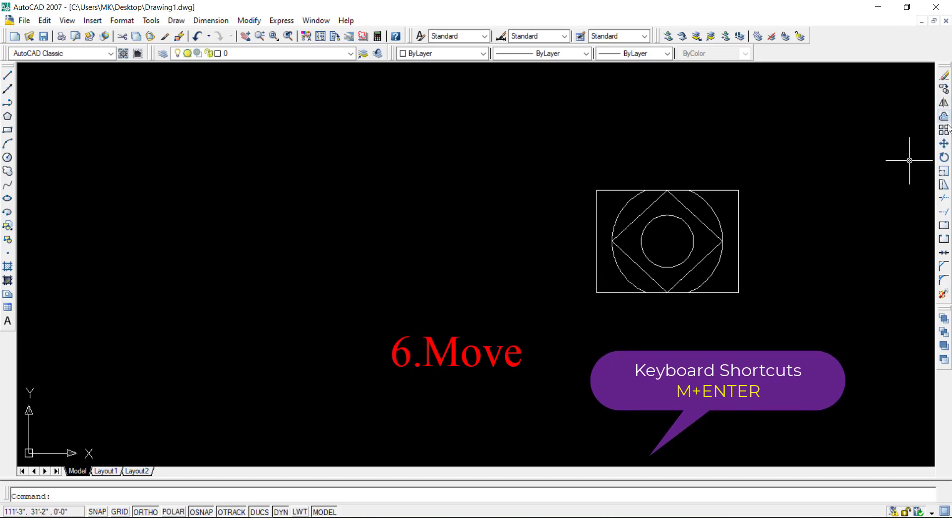
Move the rectangle, circles and diamond above the 6.Move label 2' horizontally to the left, using the rectangle's lower-left corner as base point
click(944, 144)
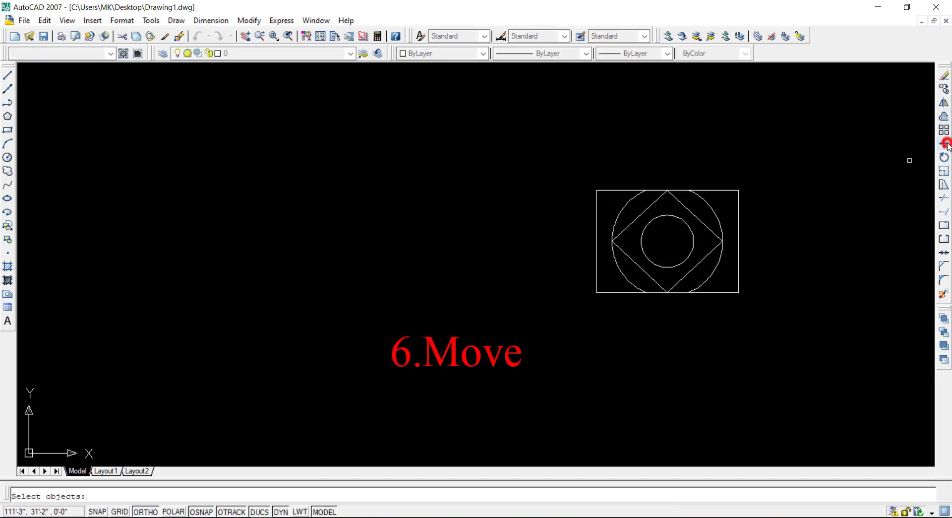
click(776, 160)
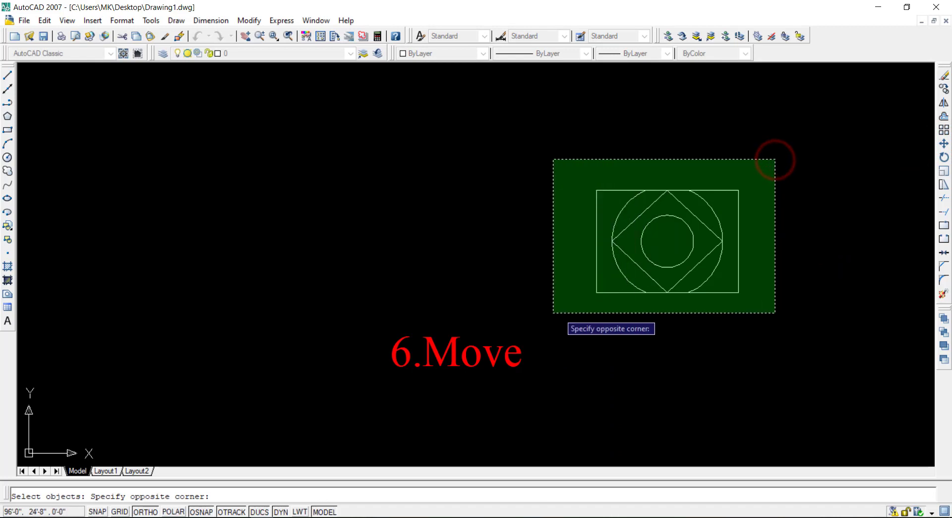
click(552, 313)
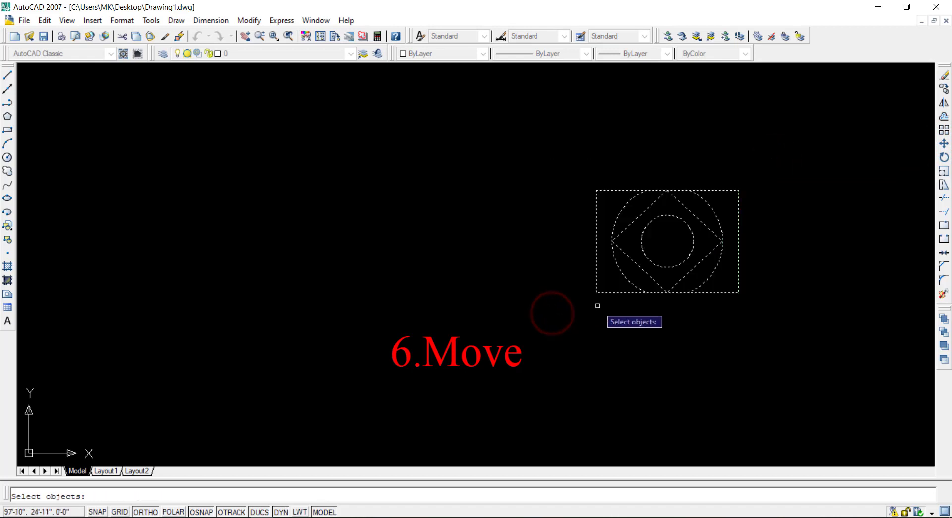
key(Return)
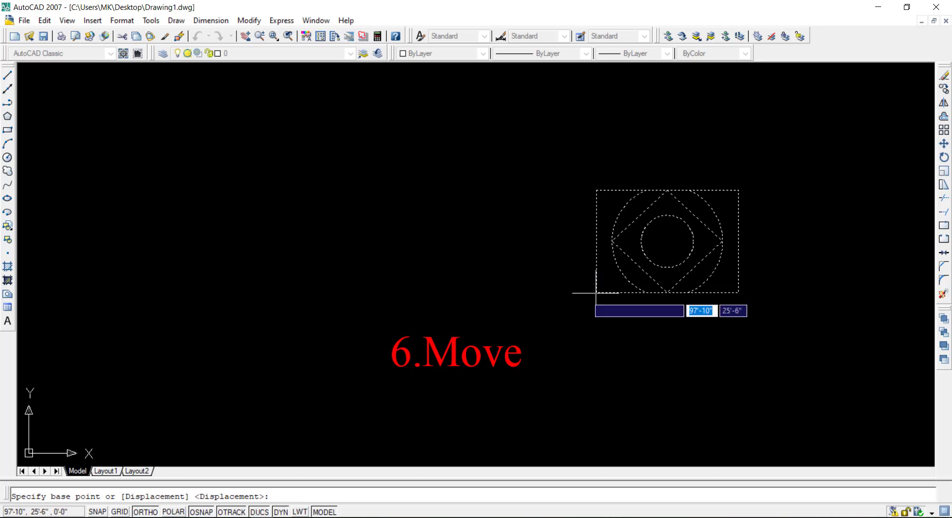
click(597, 292)
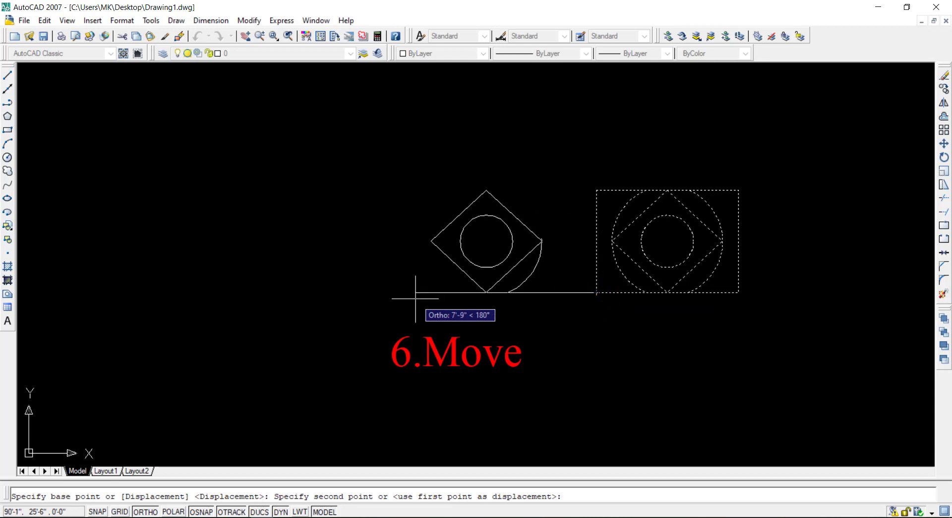
text(2')
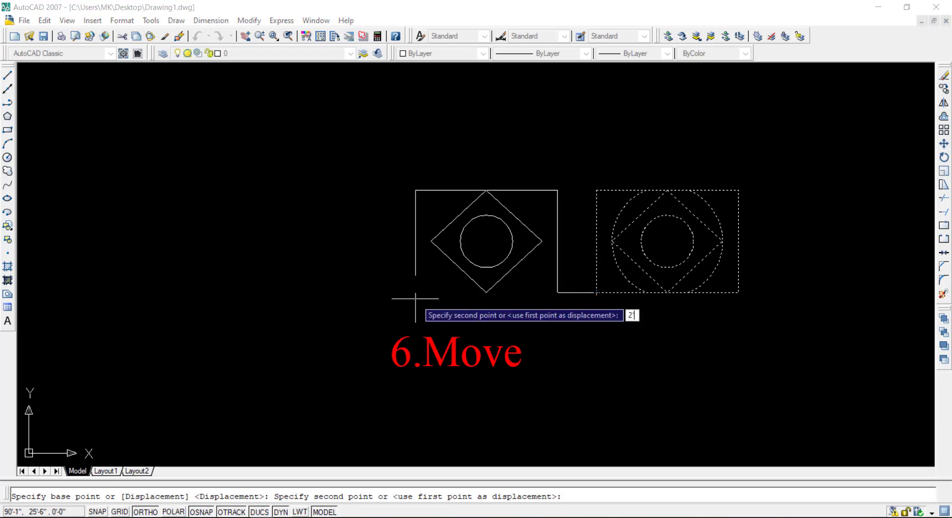
key(Return)
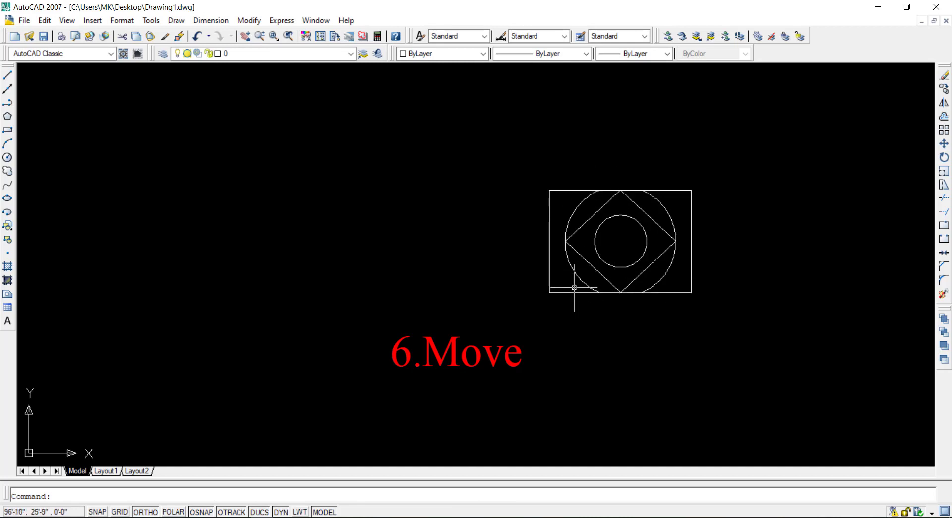
Rotate the green rectangle above the 7.Rotate label, with its dimensions, by 90° about the midpoint of its lower edge
scroll(570, 288, down, 2)
scroll(644, 292, up, 2)
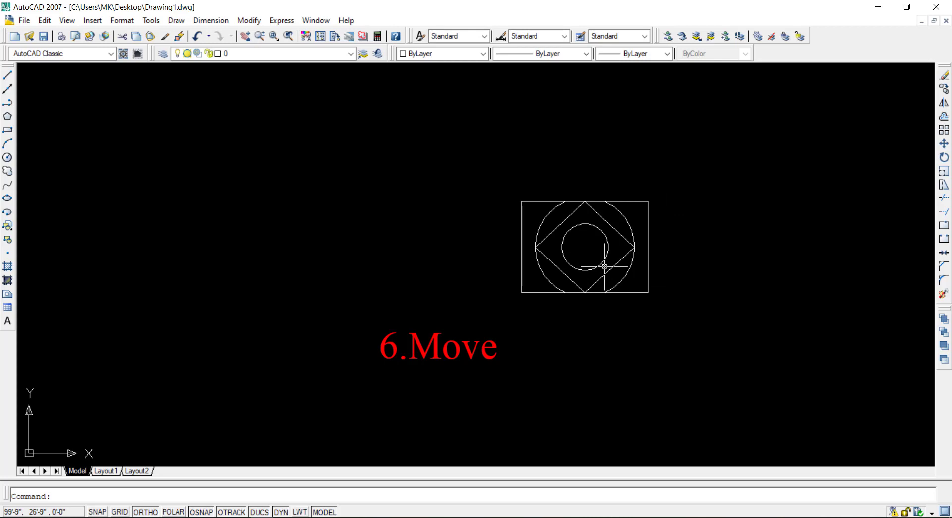
scroll(504, 294, down, 2)
scroll(556, 293, up, 2)
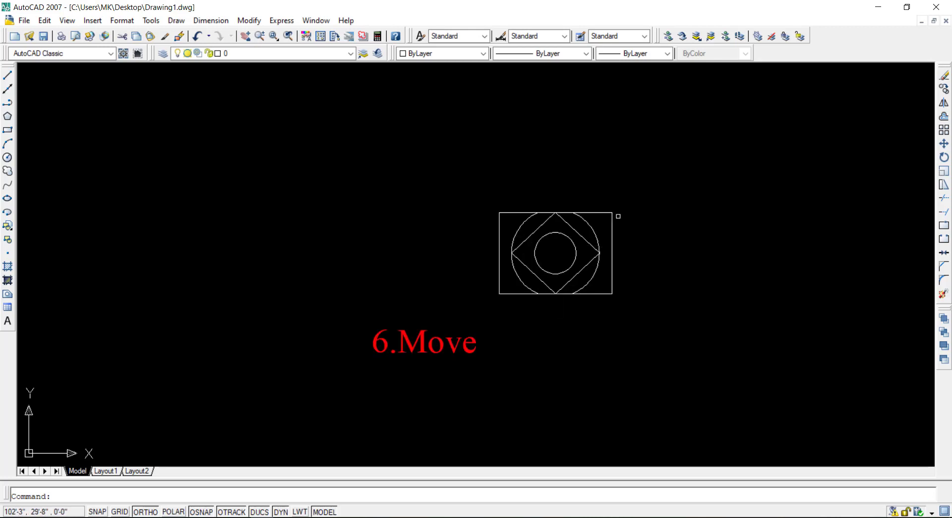
scroll(476, 278, down, 2)
scroll(701, 298, down, 3)
scroll(576, 295, up, 5)
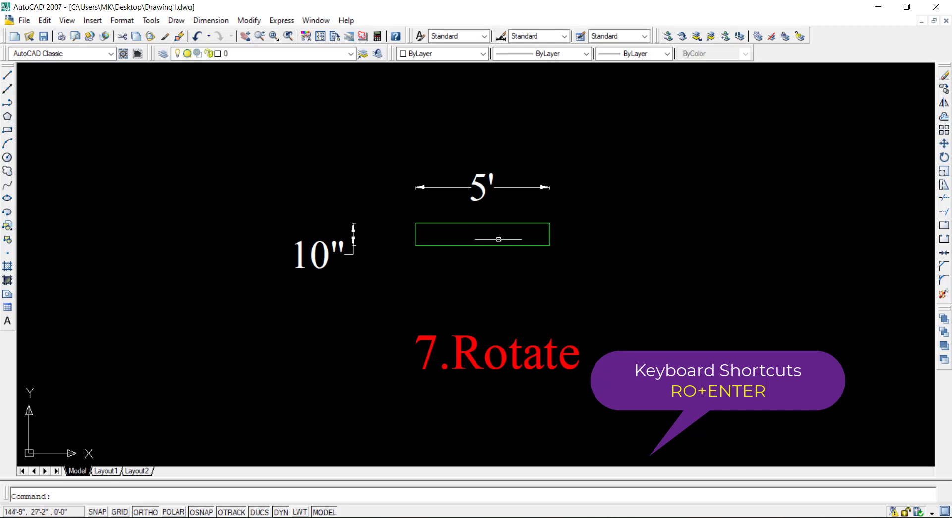
click(945, 157)
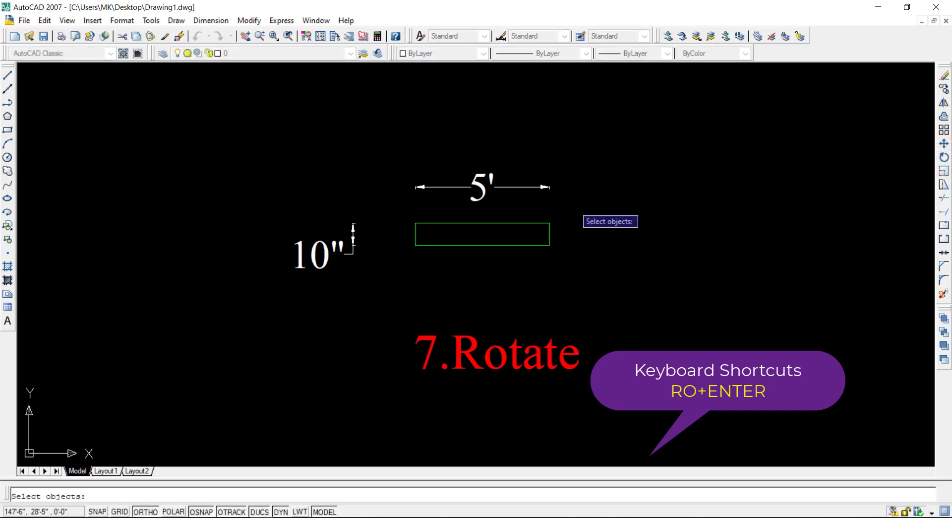
click(574, 204)
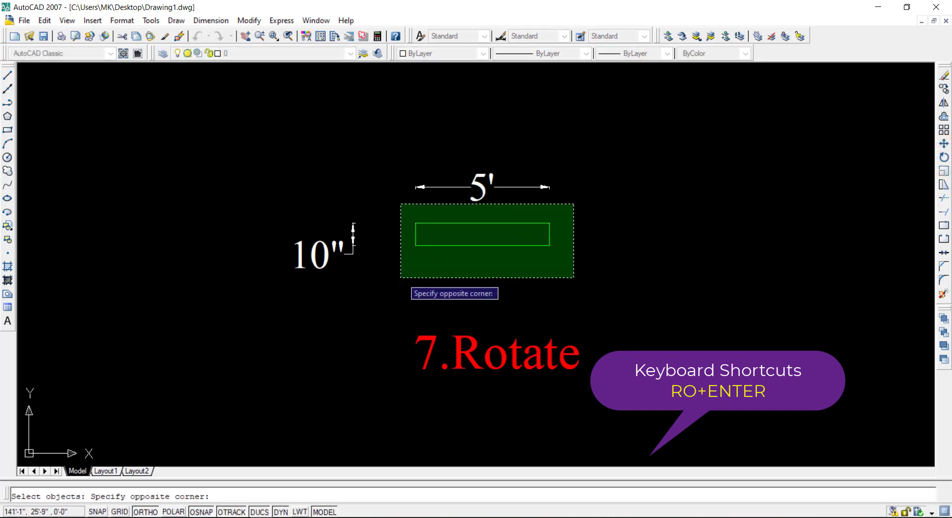
click(397, 278)
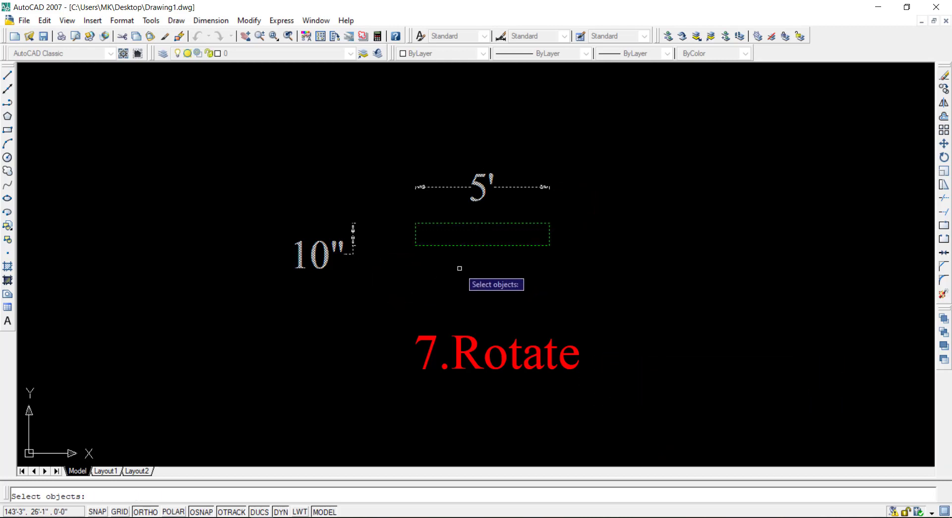
key(Return)
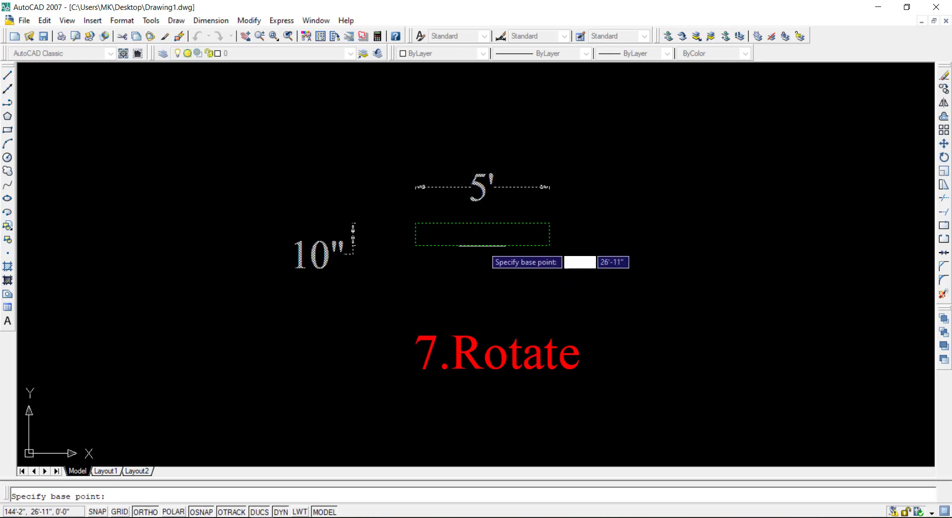
click(482, 245)
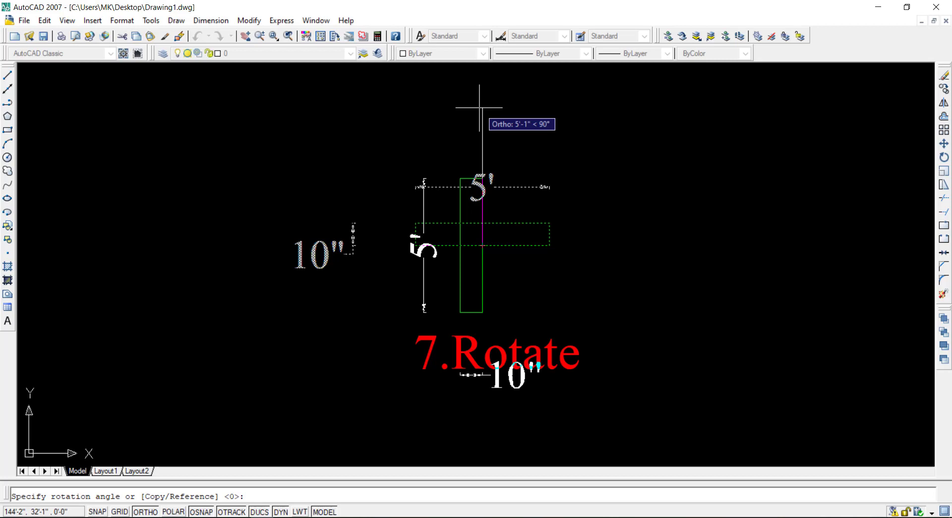
click(479, 107)
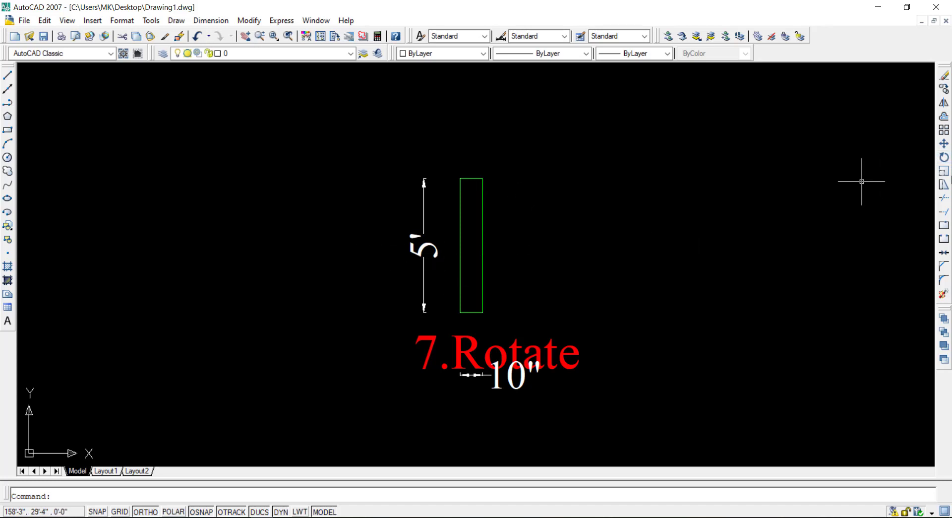
Rotate the upright green rectangle and its dimensions by 45° about the midpoint of its right edge
click(944, 157)
click(531, 158)
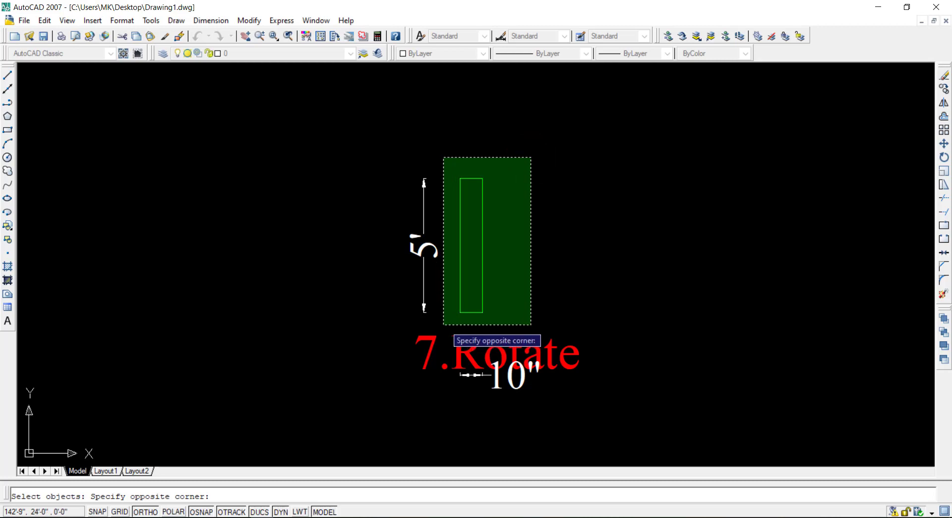
click(443, 325)
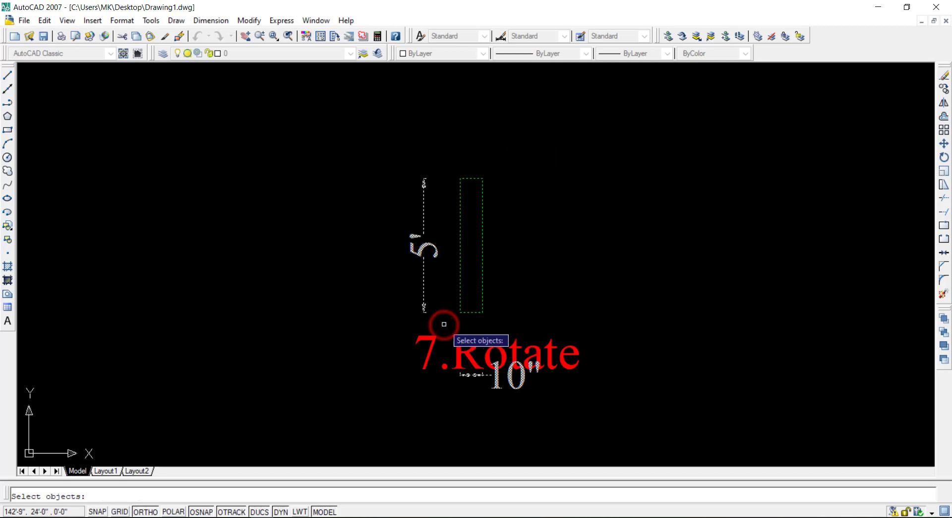
key(Return)
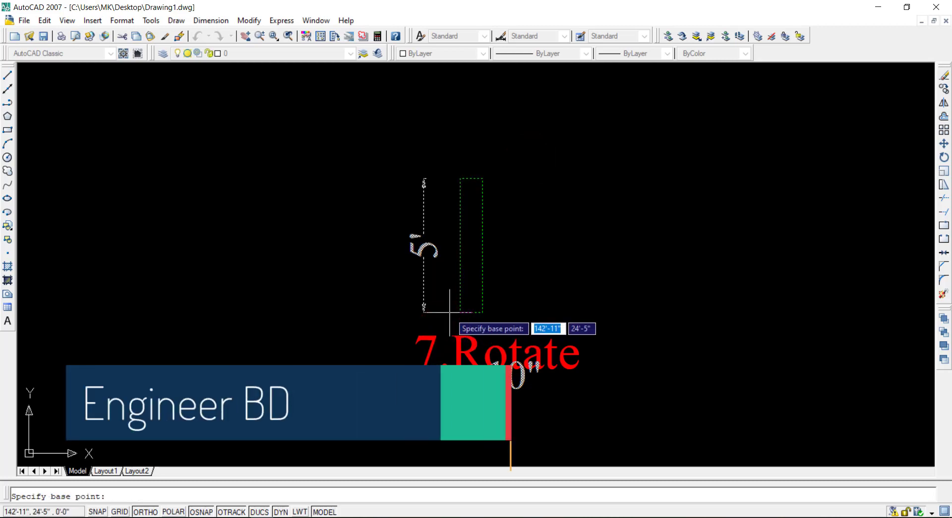
click(483, 245)
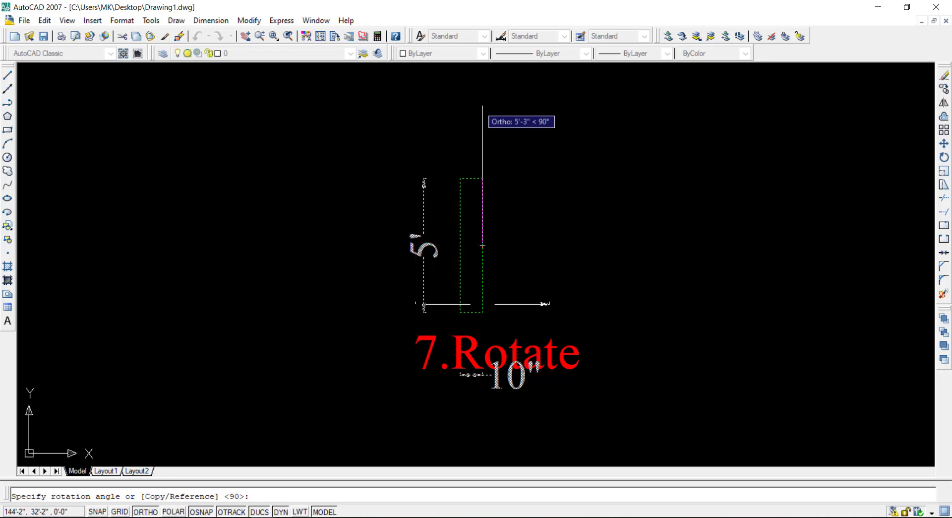
text(4)
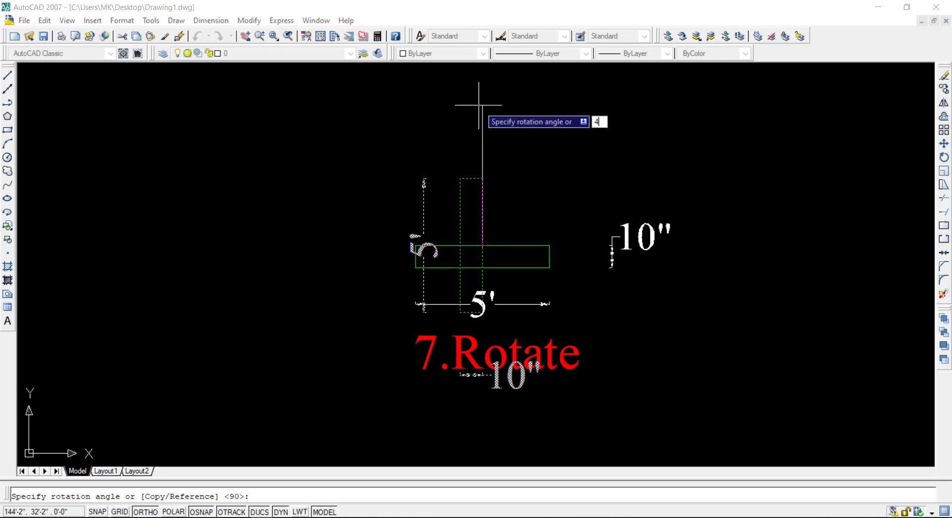
text(5)
key(Return)
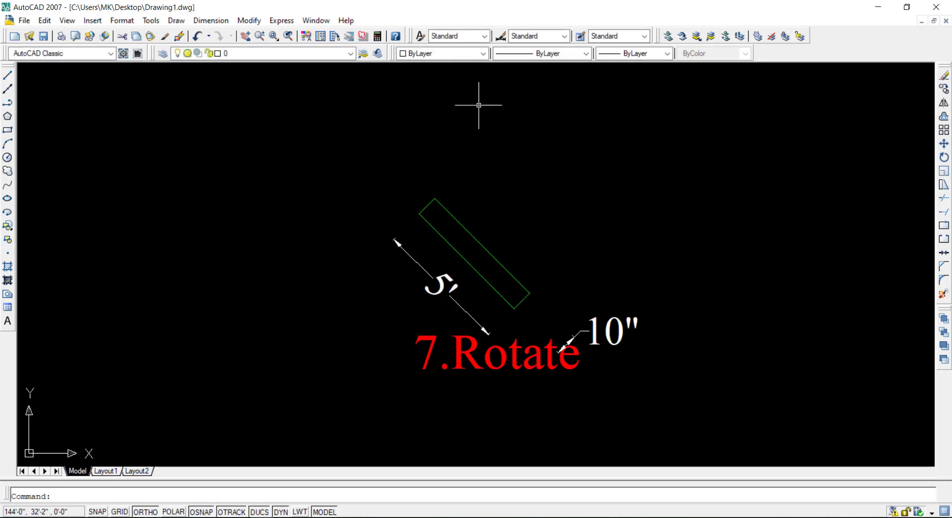